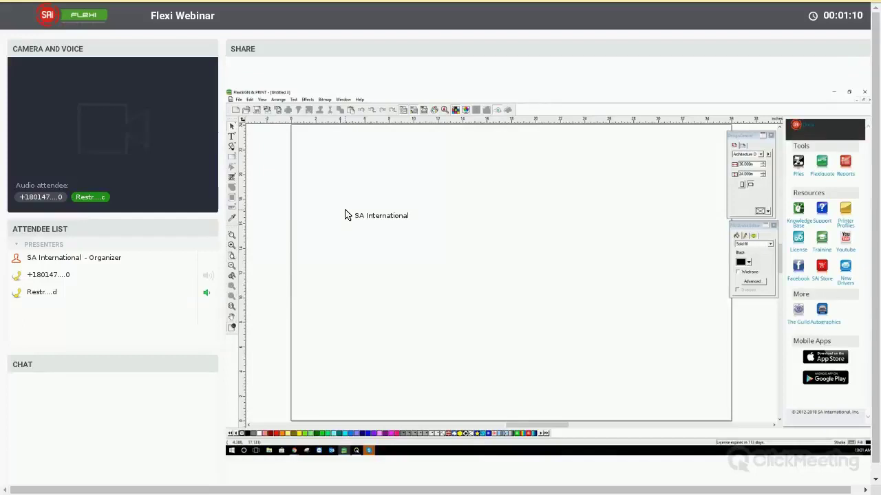
{"action": "left_click_drag", "start_coordinate": [345, 215], "coordinate": [240, 105]}
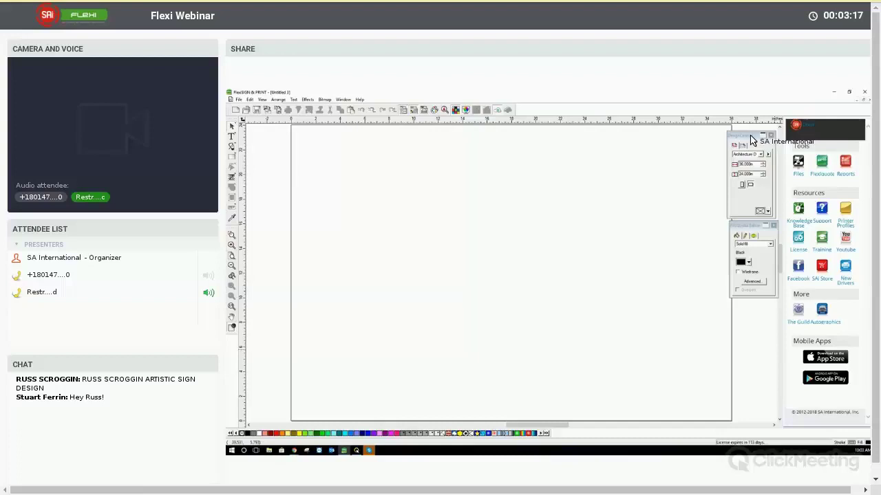
{"action": "left_click", "coordinate": [751, 227]}
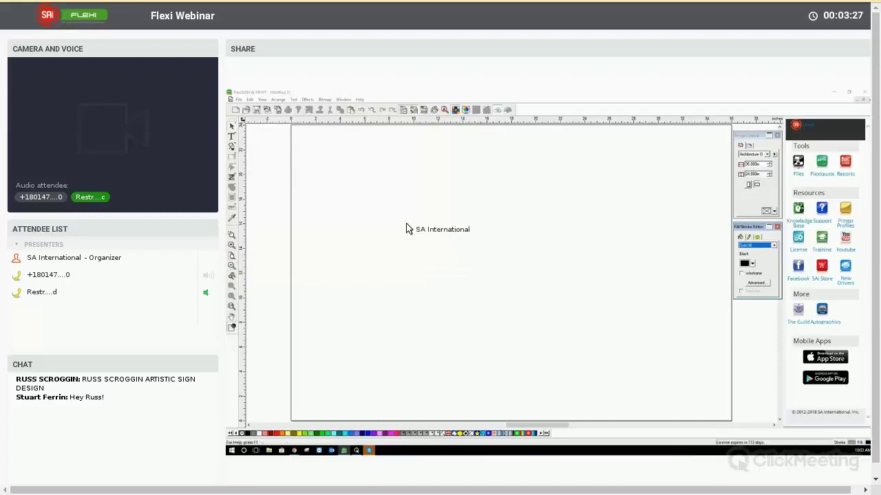
{"action": "key", "text": "ctrl+minus"}
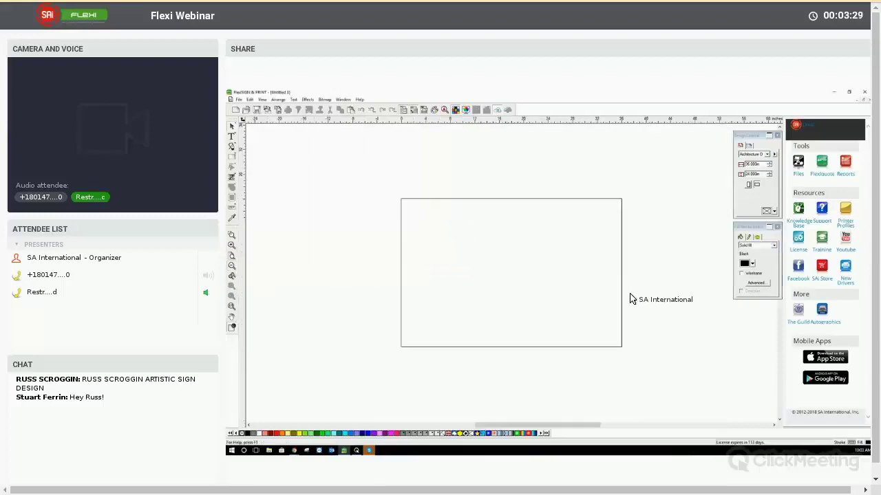
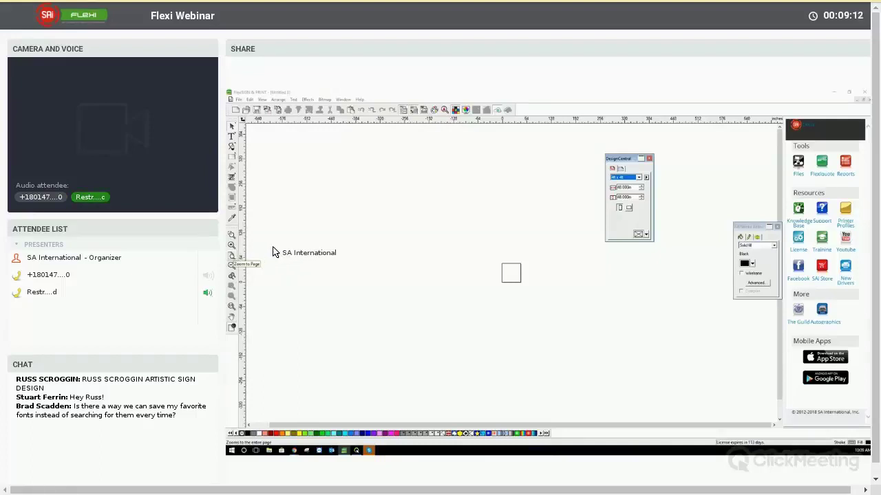
- Fit the whole page in the window and hide the rulers
{"action": "left_click", "coordinate": [275, 252]}
{"action": "left_click", "coordinate": [232, 265]}
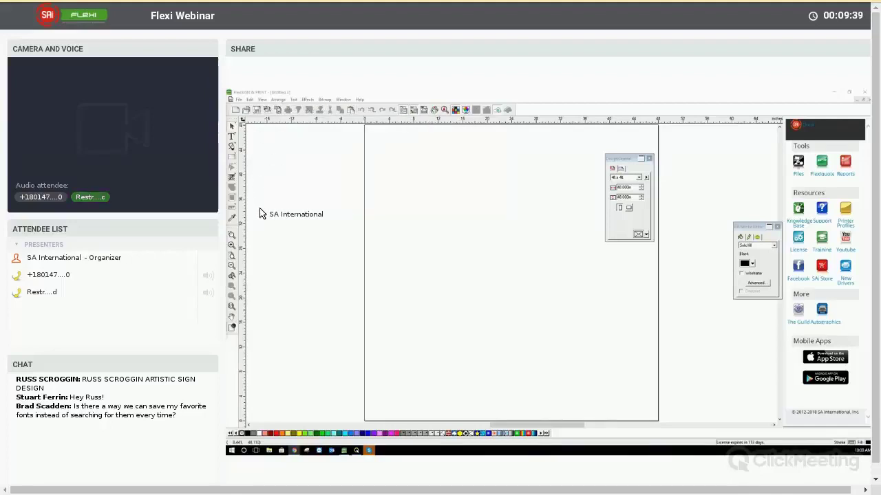
{"action": "key", "text": "alt+v"}
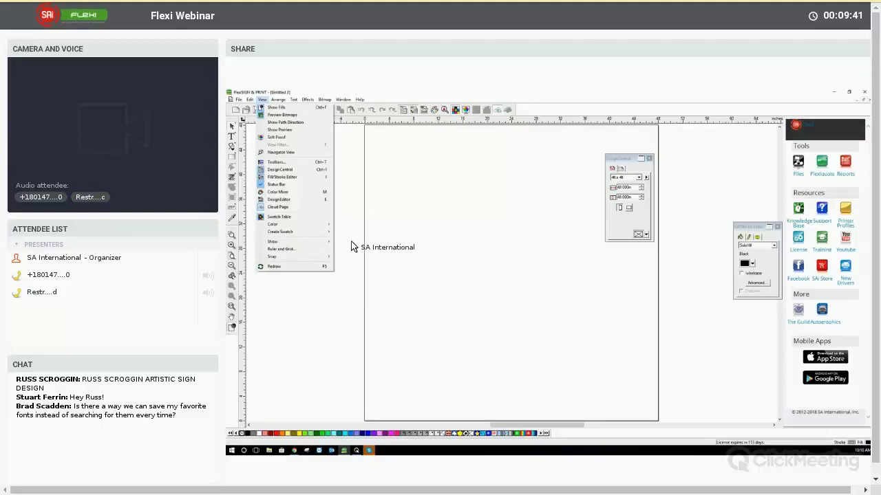
{"action": "key", "text": "s"}
{"action": "key", "text": "s"}
{"action": "key", "text": "Right"}
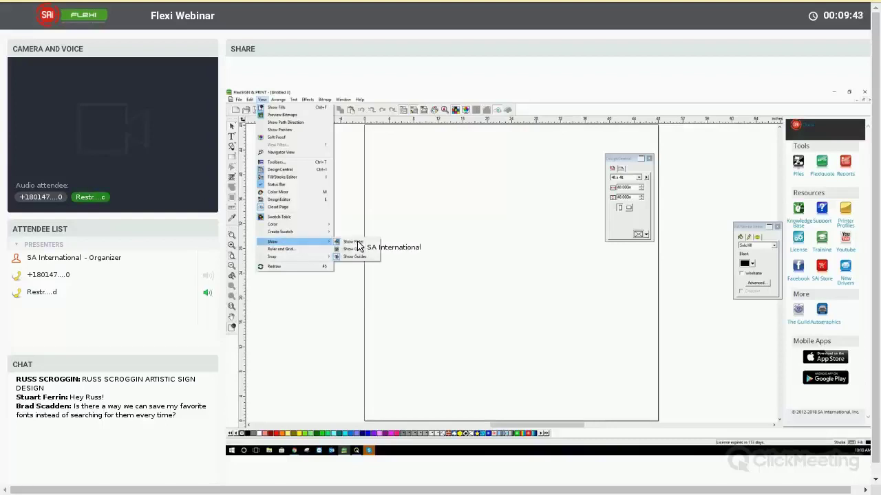
{"action": "left_click", "coordinate": [357, 243]}
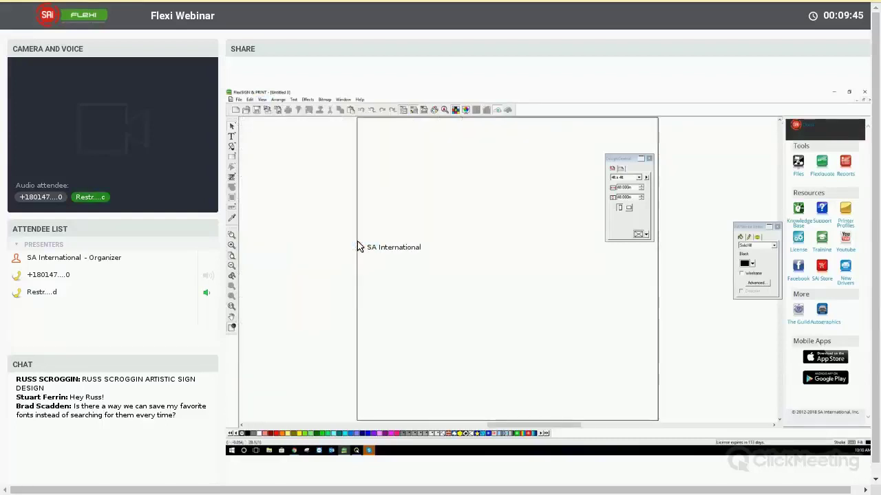
- Show the rulers around the drawing area again
{"action": "left_click", "coordinate": [261, 100]}
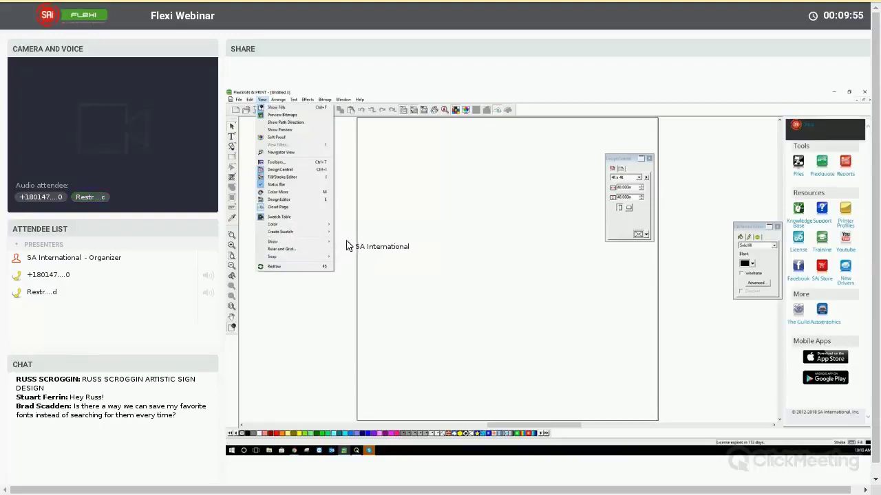
{"action": "mouse_move", "coordinate": [273, 242]}
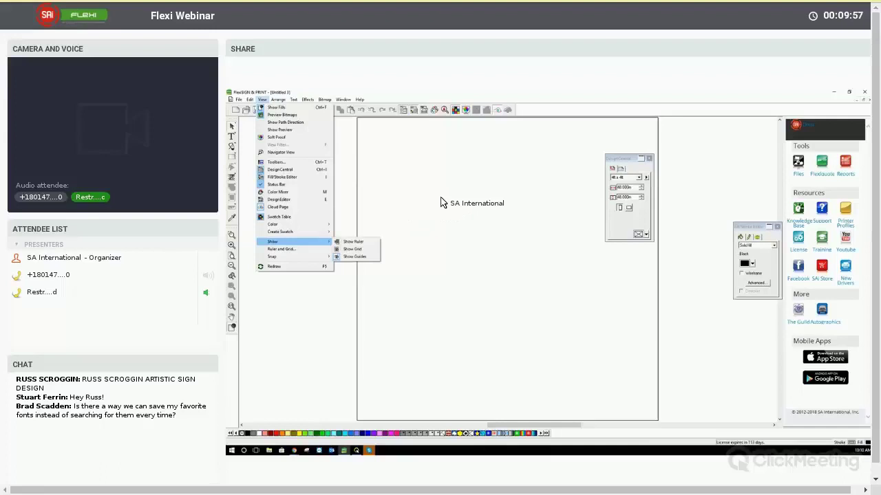
{"action": "left_click", "coordinate": [353, 242]}
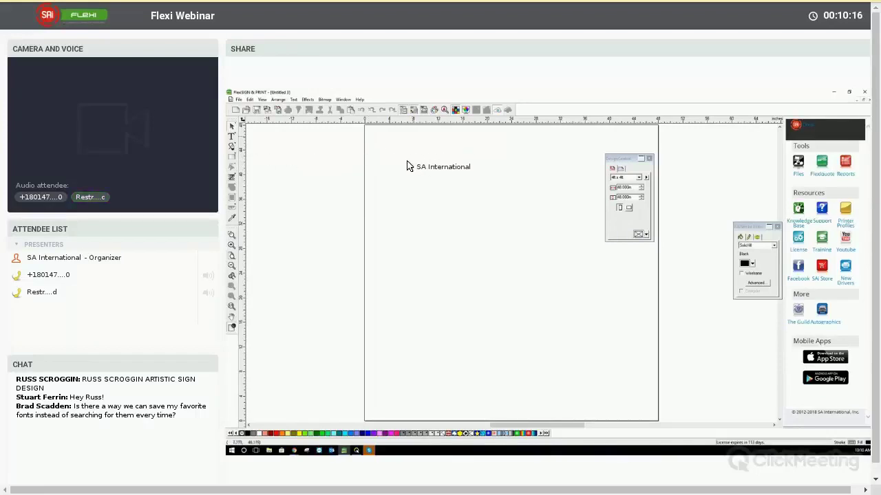
- Draw a black rectangle about 5.5 by 2.4 in near the page's upper-left corner and delete it
{"action": "left_click", "coordinate": [413, 167]}
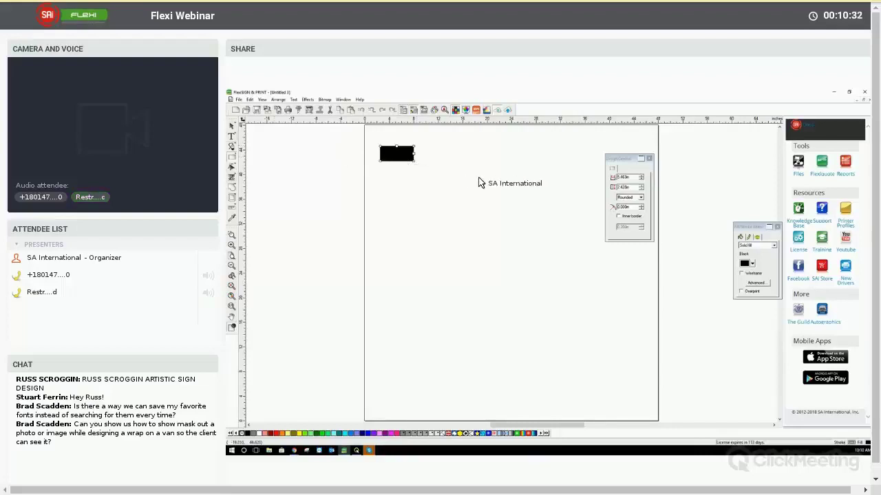
{"action": "key", "text": "Delete"}
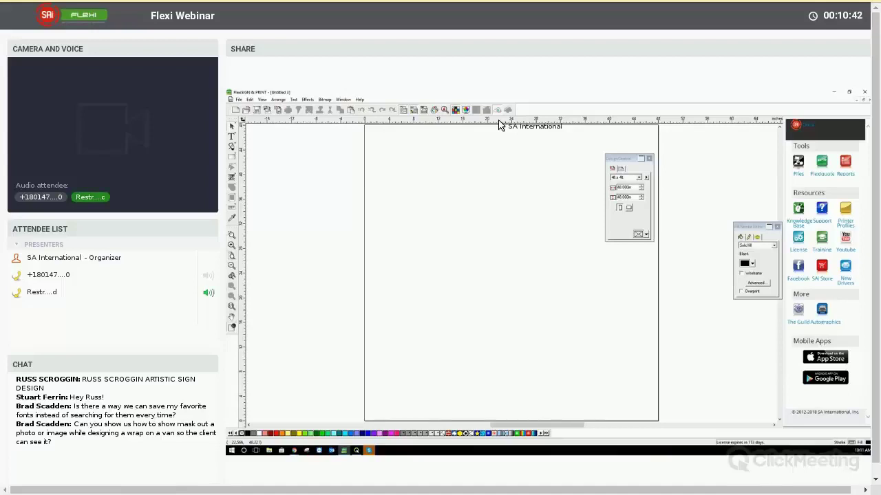
- Change the ruler units to feet
{"action": "right_click", "coordinate": [499, 123]}
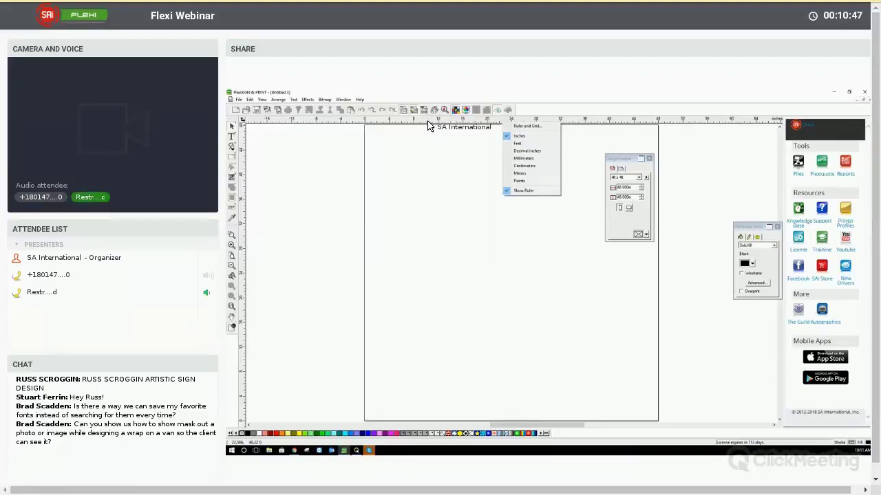
{"action": "right_click", "coordinate": [519, 126]}
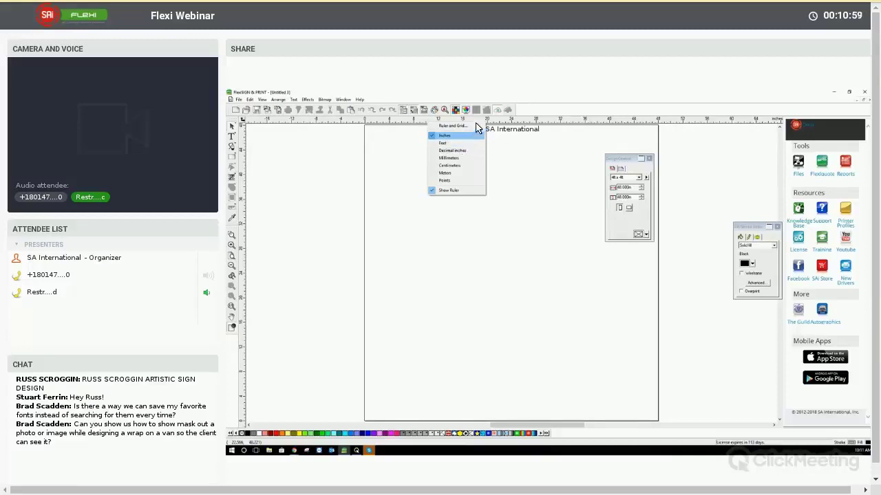
{"action": "left_click", "coordinate": [442, 143]}
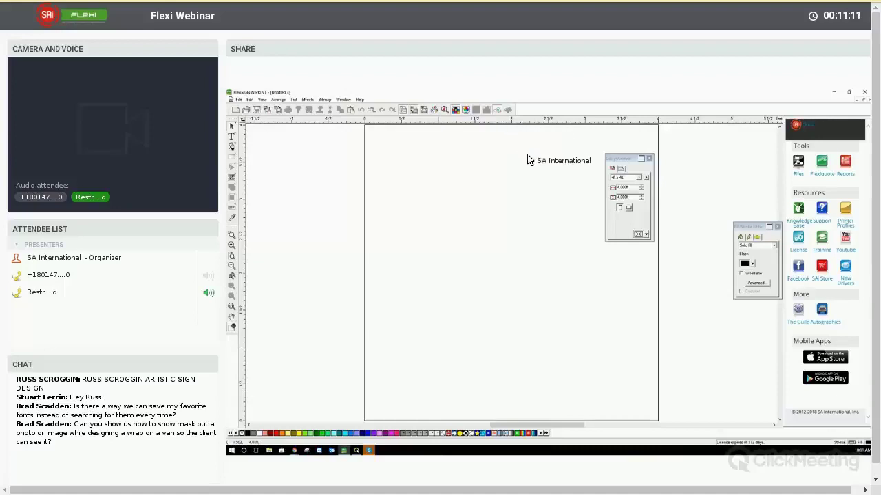
- Switch the ruler units to decimal inches and return them to inches
{"action": "right_click", "coordinate": [477, 120]}
{"action": "left_click", "coordinate": [513, 147]}
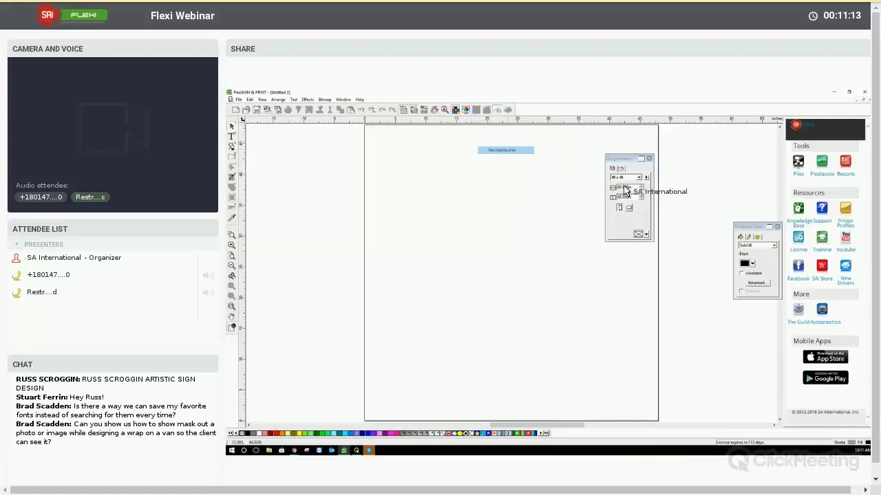
{"action": "right_click", "coordinate": [508, 119]}
{"action": "left_click", "coordinate": [531, 157]}
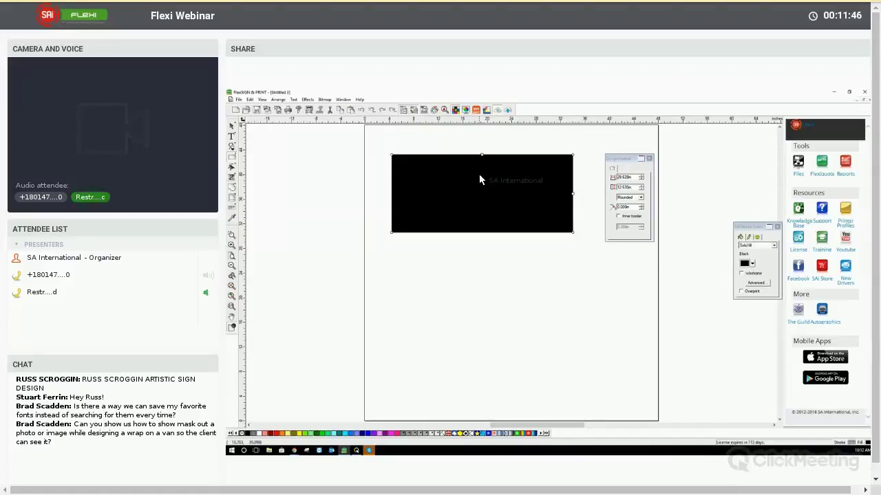
- Reset the ruler origin to X 0 and Y 0 in the Ruler and Grid settings
{"action": "left_click_drag", "start_coordinate": [480, 179], "coordinate": [366, 423]}
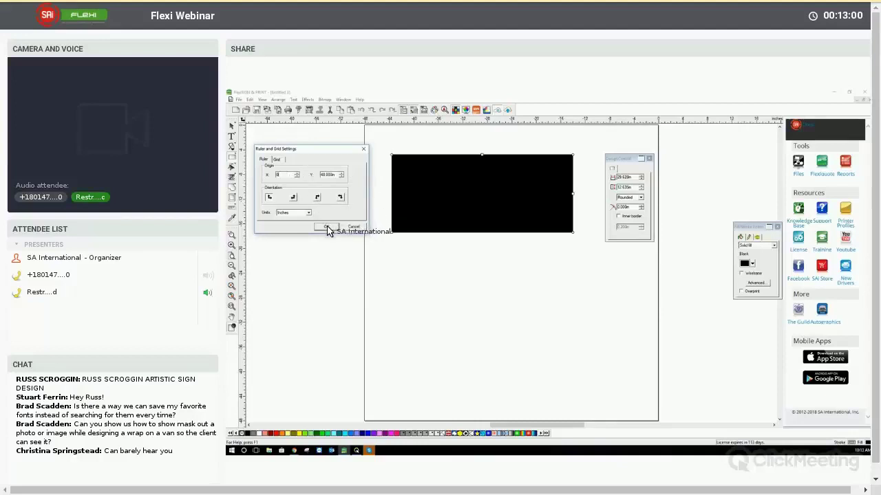
{"action": "key", "text": "Tab"}
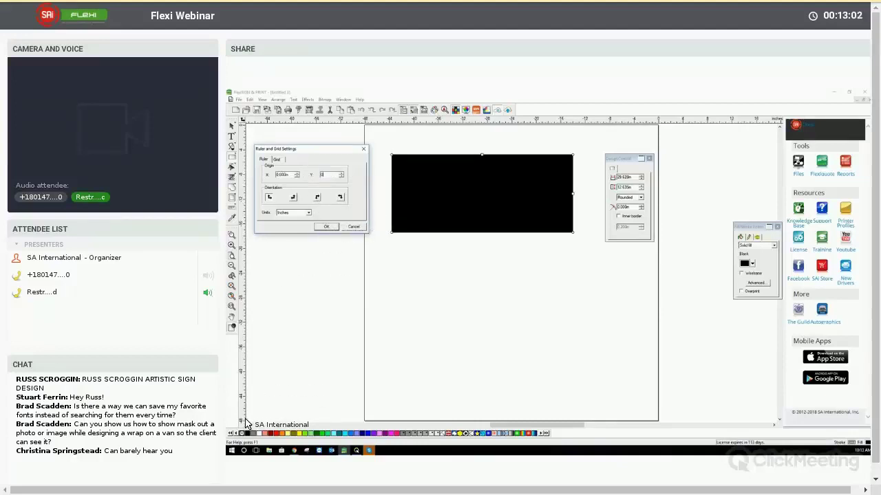
{"action": "key", "text": "Escape"}
- Review the grid spacing, snap and dot display options in the Ruler and Grid settings
{"action": "left_click_drag", "start_coordinate": [373, 345], "coordinate": [447, 128]}
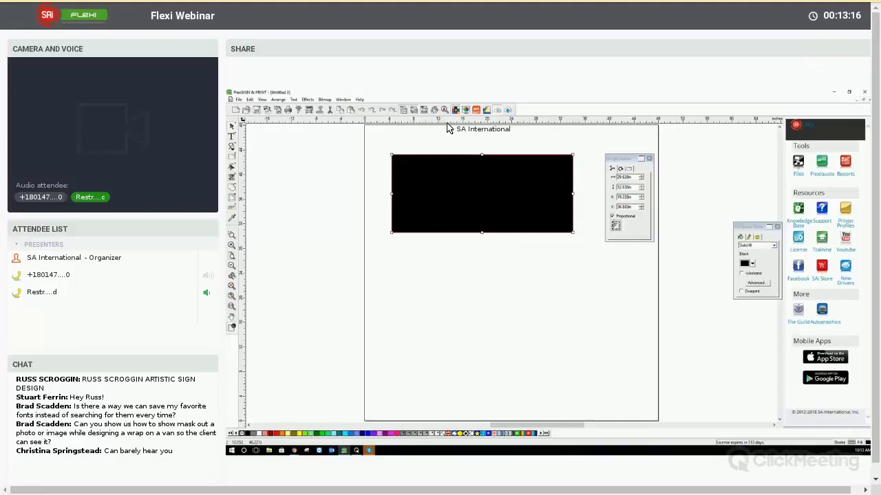
{"action": "right_click", "coordinate": [452, 131]}
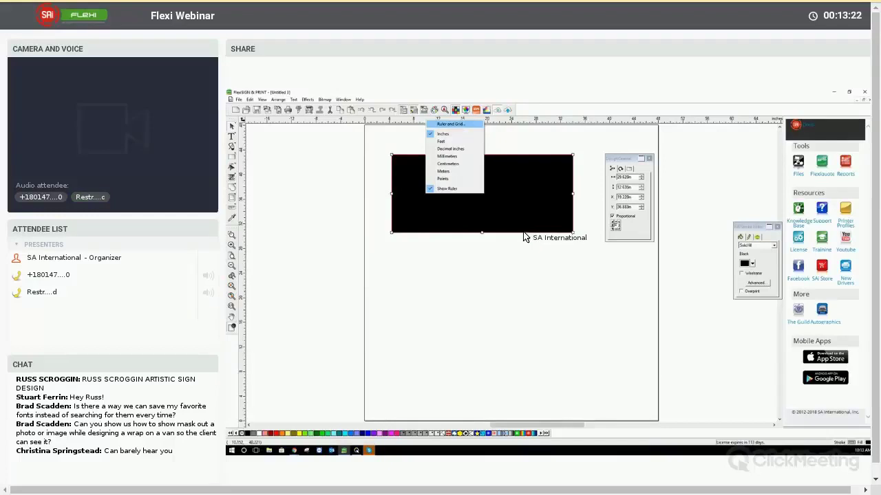
{"action": "key", "text": "Return"}
{"action": "key", "text": "ctrl+Tab"}
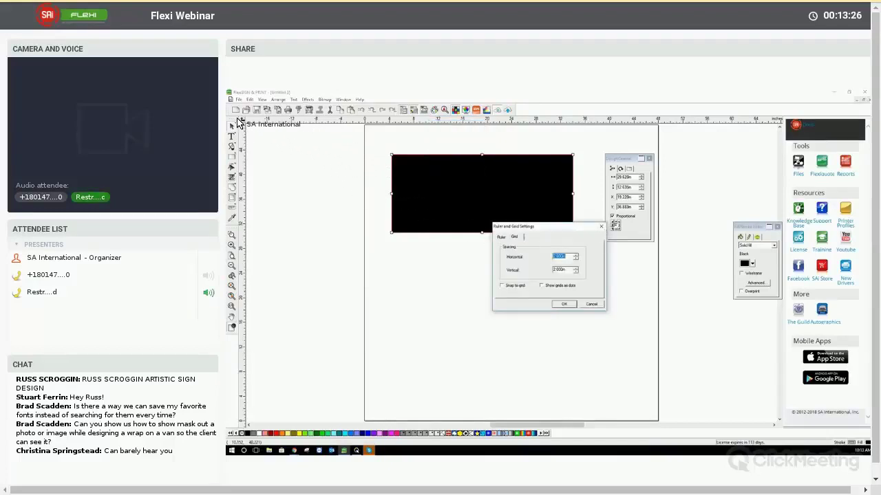
{"action": "left_click_drag", "start_coordinate": [513, 226], "coordinate": [290, 181]}
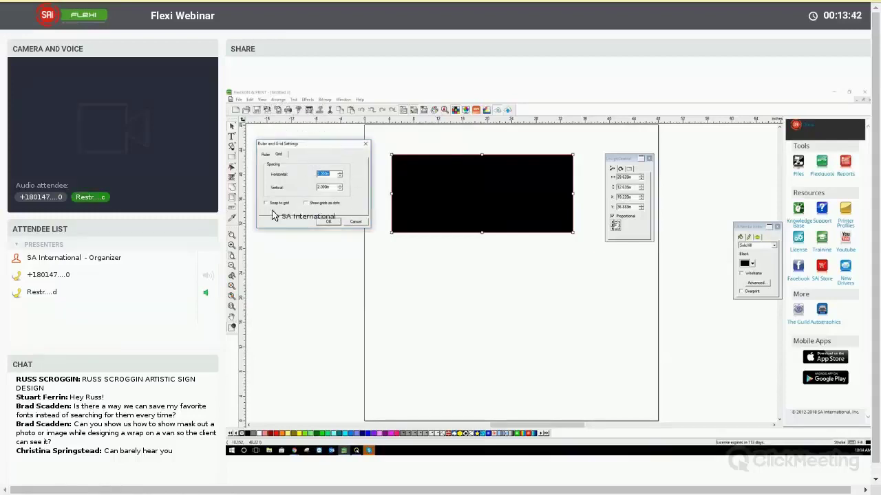
{"action": "key", "text": "Return"}
- Show the grid in the drawing area and delete the large black rectangle
{"action": "key", "text": "alt+v"}
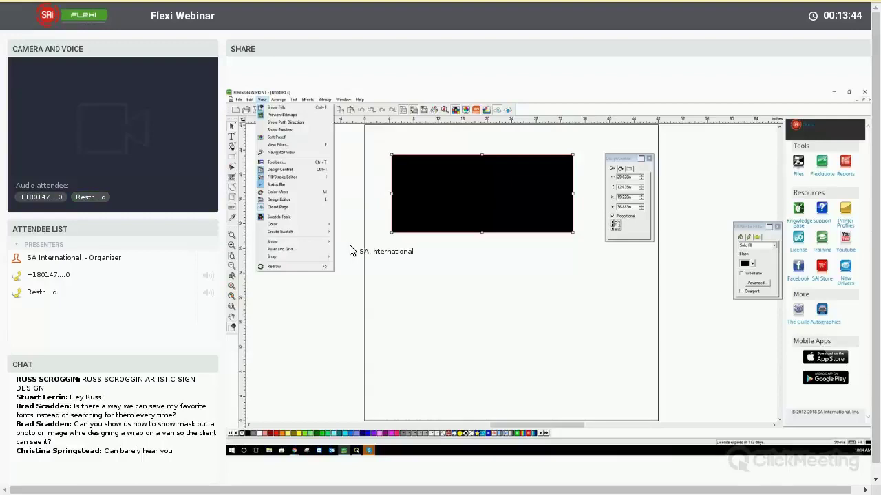
{"action": "key", "text": "Down"}
{"action": "key", "text": "Right"}
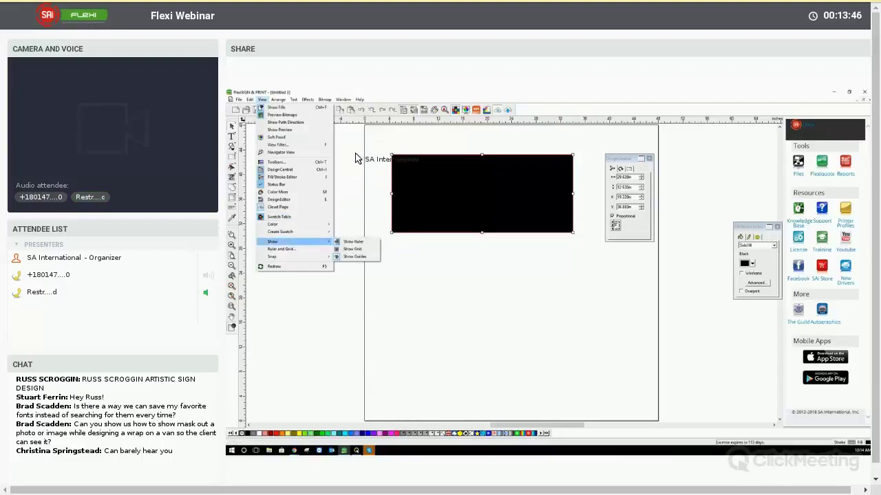
{"action": "key", "text": "Down"}
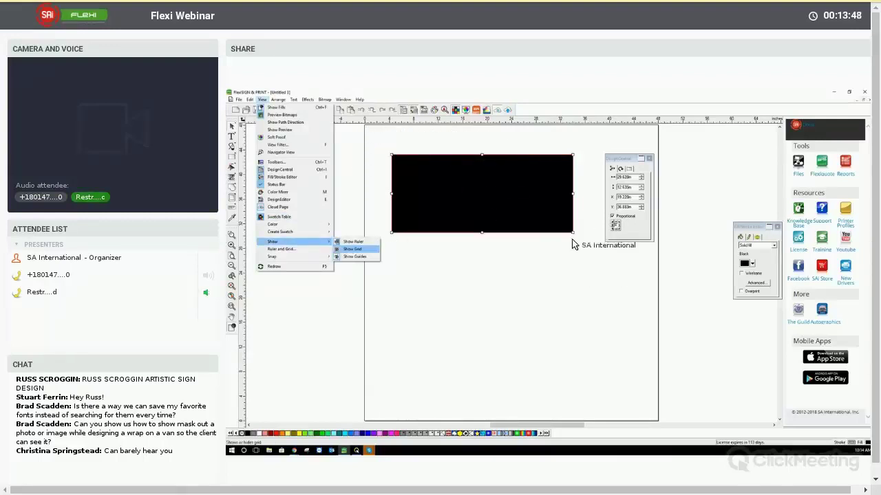
{"action": "key", "text": "Return"}
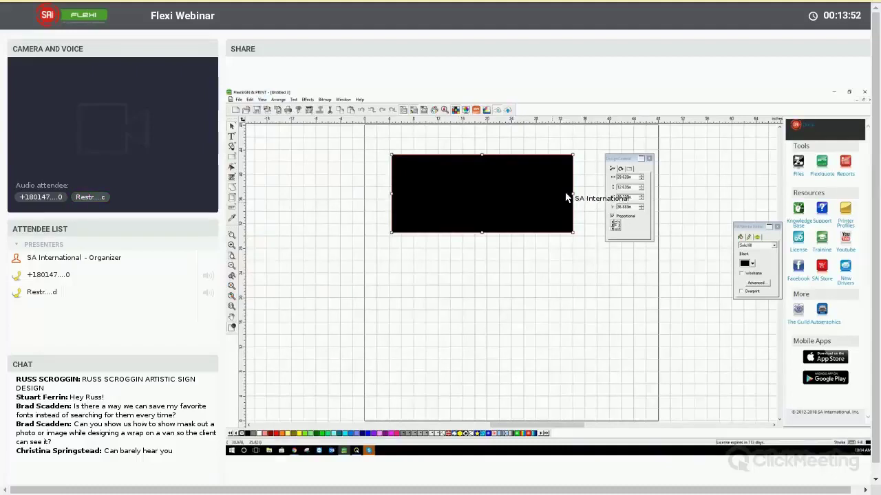
{"action": "key", "text": "Delete"}
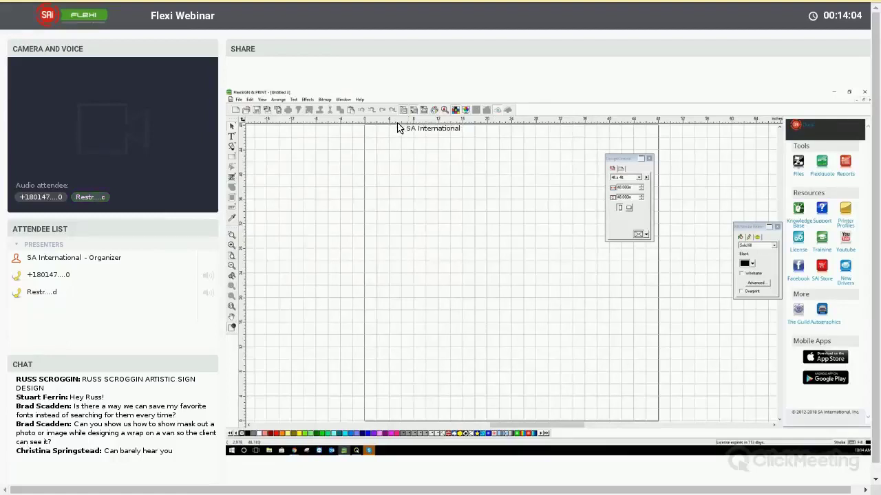
- Set the grid's horizontal and vertical spacing to 1 inch in the Ruler and Grid settings
{"action": "right_click", "coordinate": [418, 123]}
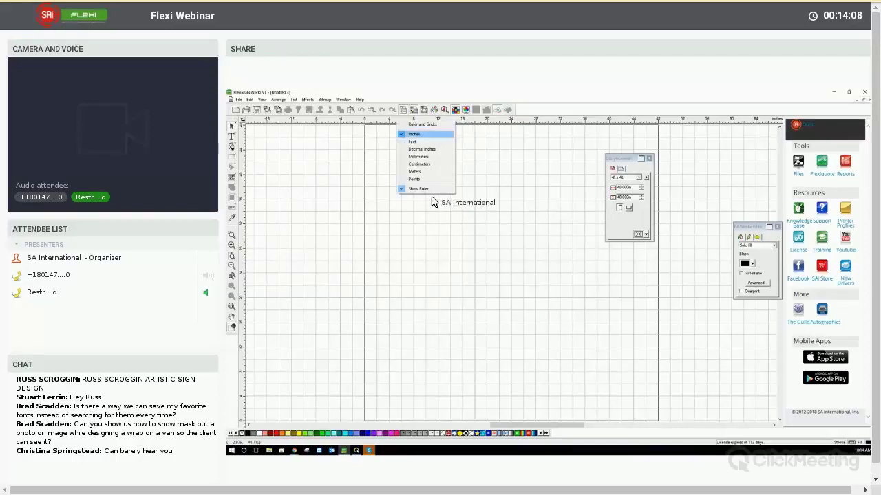
{"action": "left_click", "coordinate": [422, 124]}
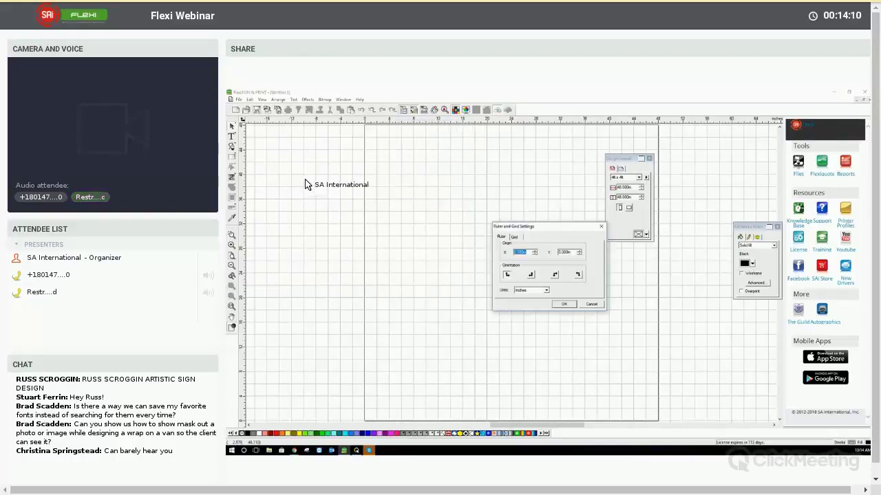
{"action": "left_click_drag", "start_coordinate": [513, 226], "coordinate": [299, 167]}
{"action": "key", "text": "ctrl+Tab"}
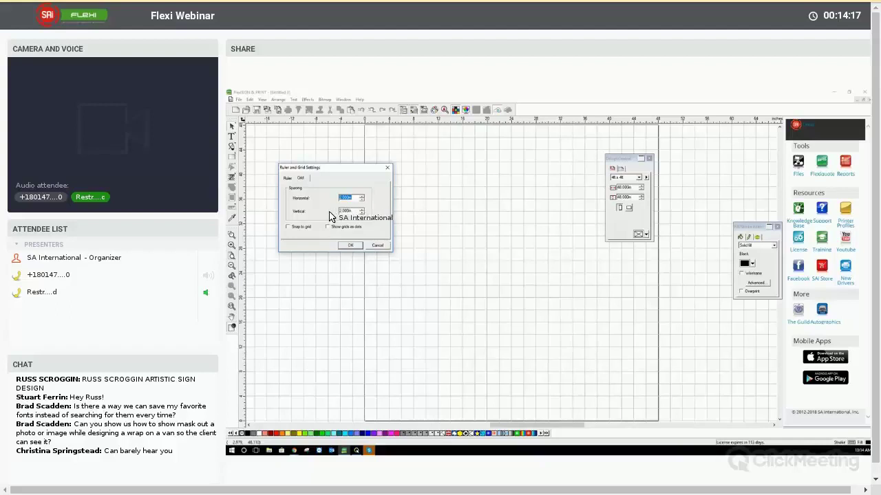
{"action": "key", "text": "Tab"}
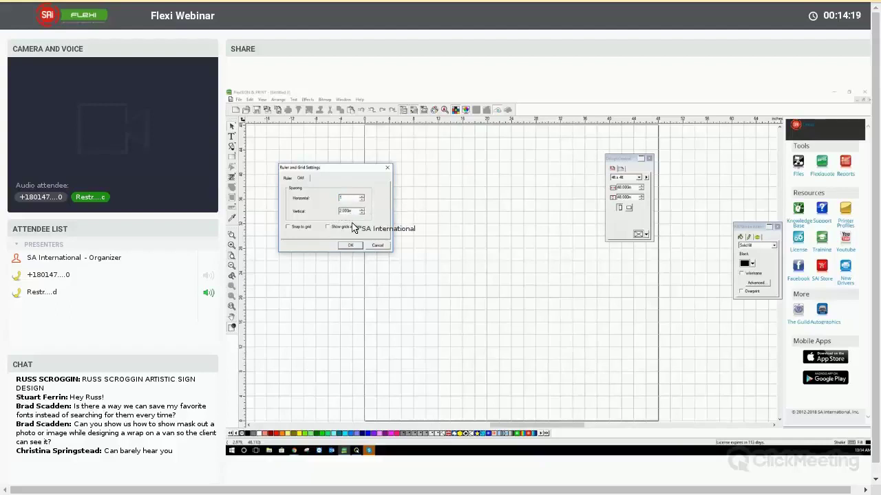
{"action": "type", "text": "1"}
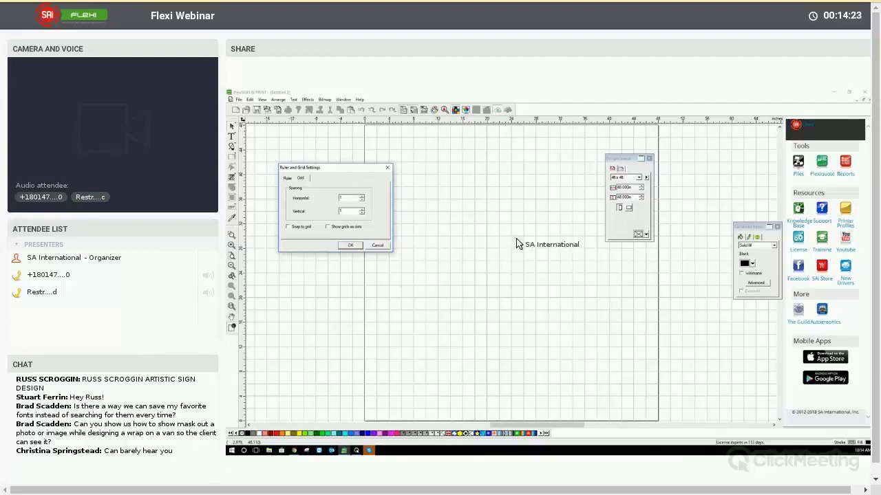
{"action": "key", "text": "Return"}
- Set the grid's horizontal and vertical spacing to 2 inches in the Ruler and Grid settings
{"action": "right_click", "coordinate": [413, 119]}
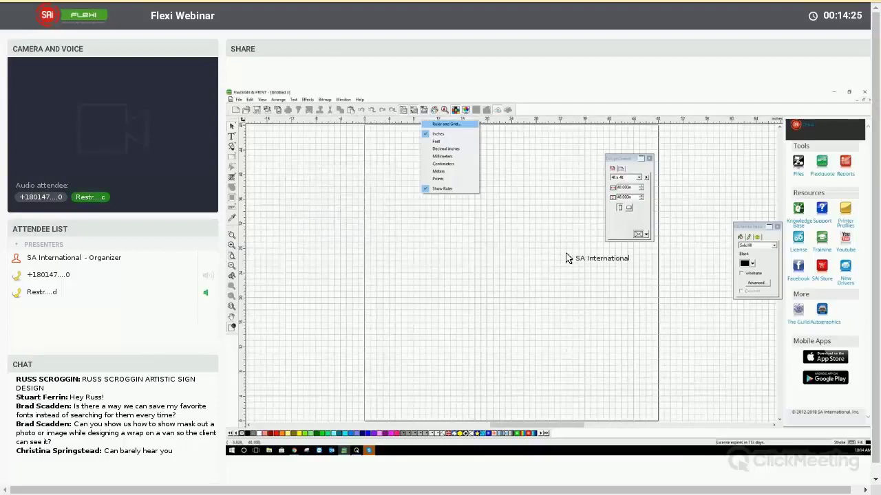
{"action": "left_click", "coordinate": [441, 186]}
{"action": "key", "text": "ctrl+Tab"}
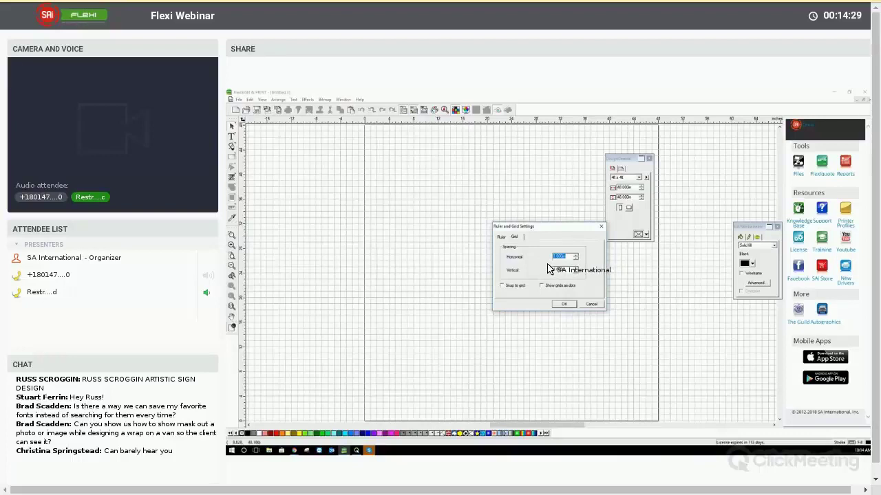
{"action": "type", "text": "2"}
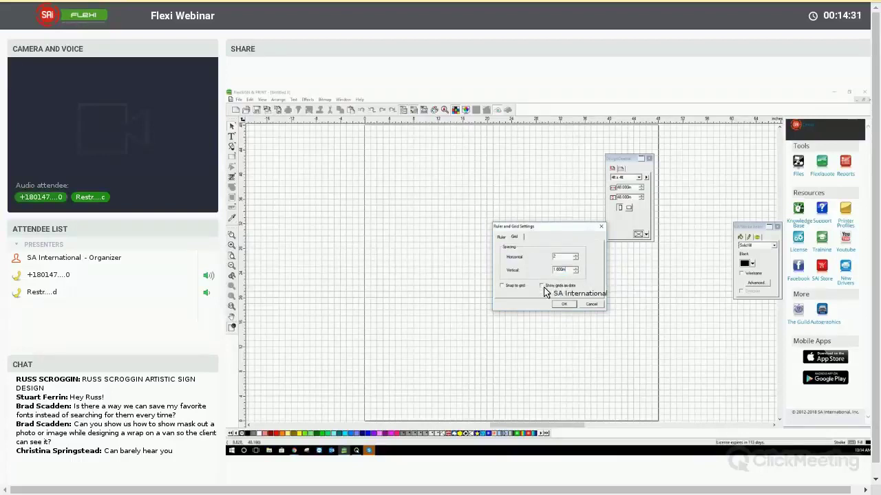
{"action": "type", "text": "2"}
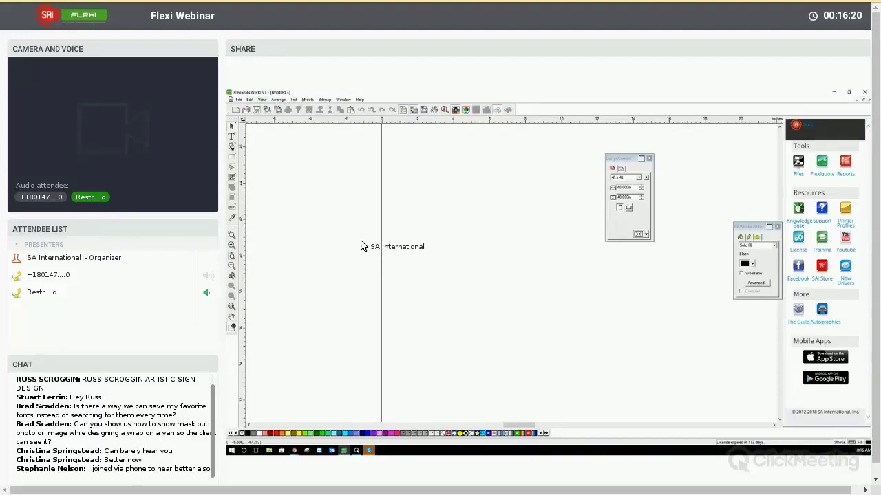
- Show the grid in the drawing area again
{"action": "key", "text": "alt+v"}
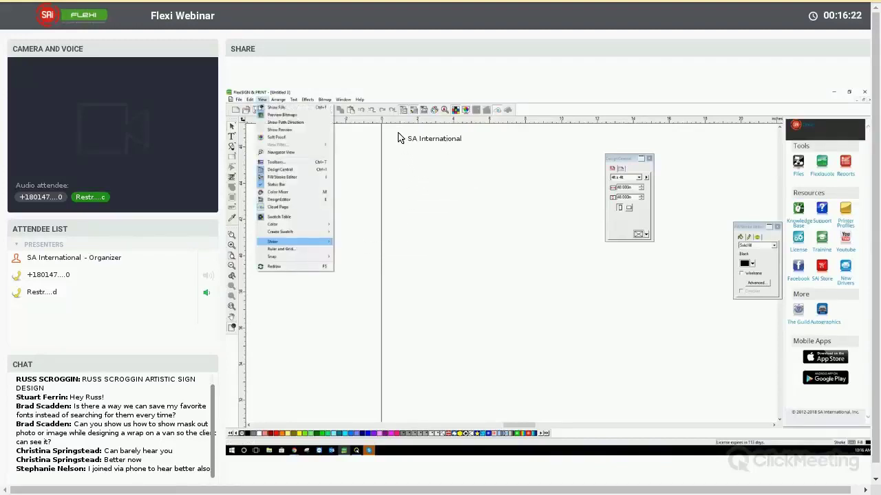
{"action": "key", "text": "Down"}
{"action": "key", "text": "Right"}
{"action": "key", "text": "Return"}
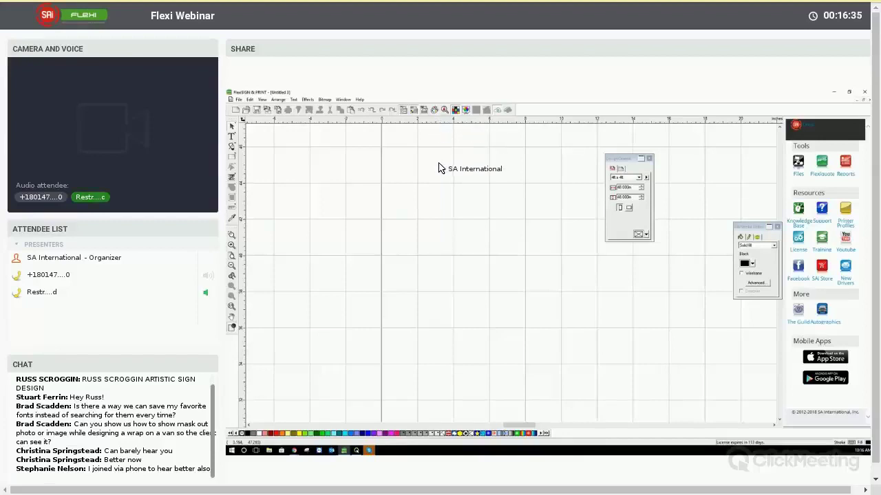
- Pull a horizontal guide and a vertical guide from the rulers onto the upper part of the page near its edge
{"action": "left_click_drag", "start_coordinate": [438, 121], "coordinate": [397, 205]}
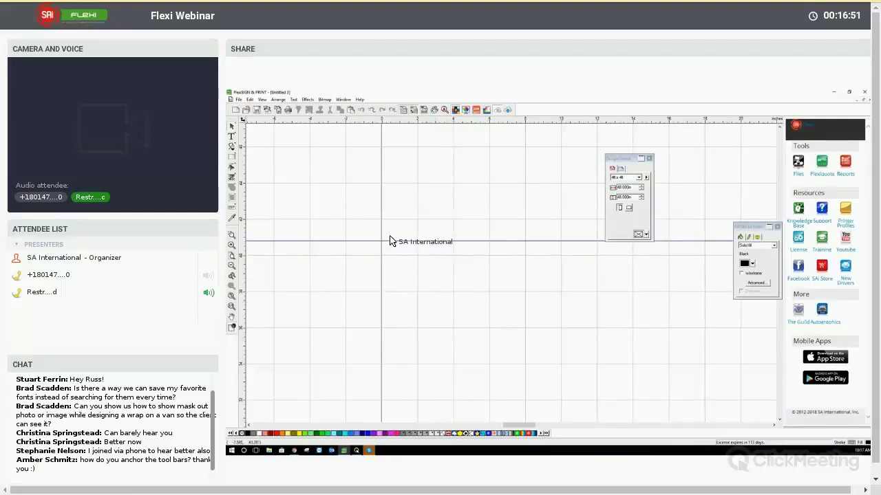
{"action": "left_click_drag", "start_coordinate": [397, 121], "coordinate": [395, 138]}
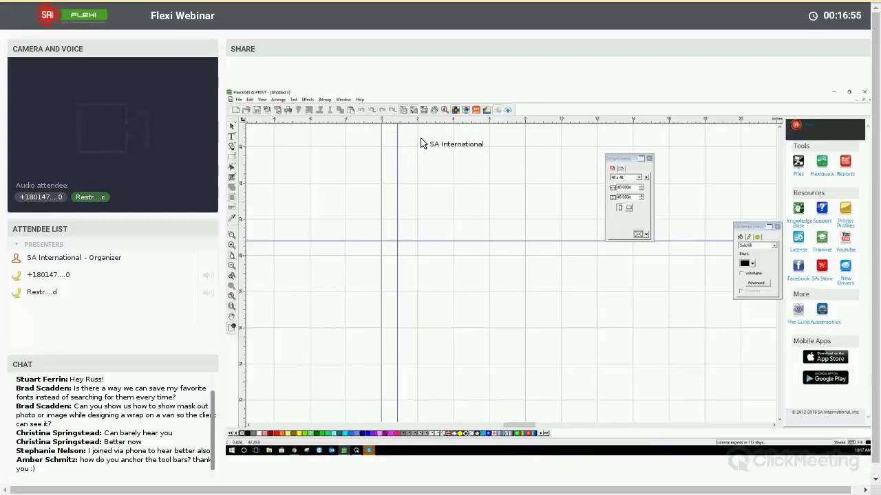
- Hide the grid so that only the guides remain in the drawing area
{"action": "right_click", "coordinate": [395, 121]}
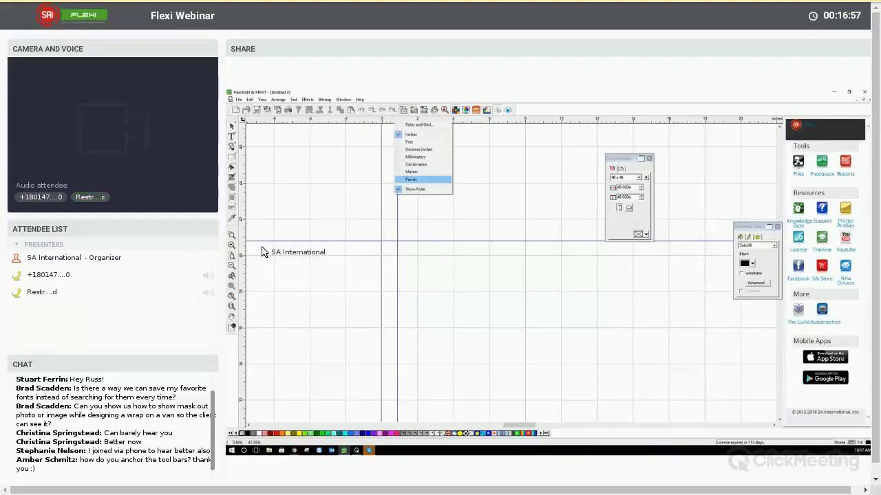
{"action": "left_click", "coordinate": [249, 99]}
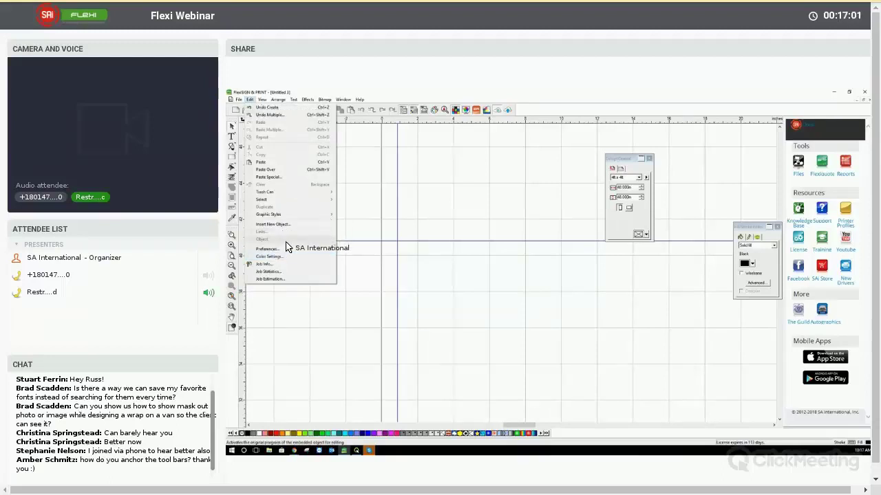
{"action": "key", "text": "Right"}
{"action": "key", "text": "Down"}
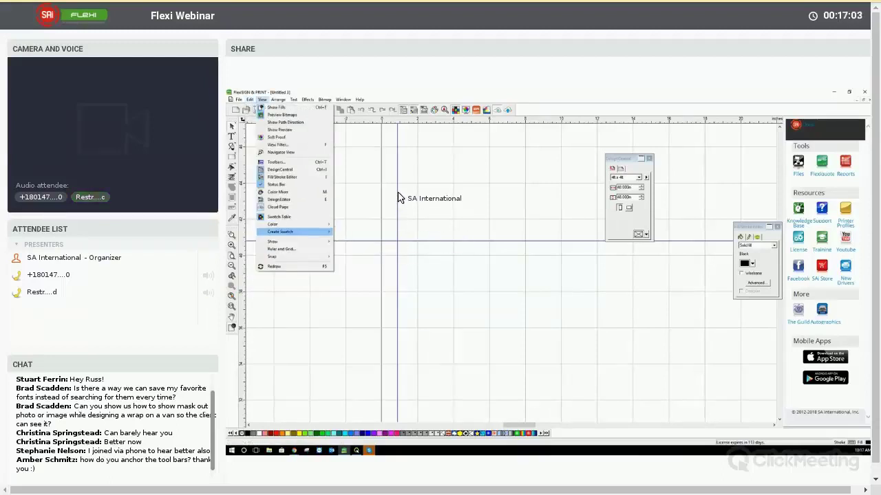
{"action": "key", "text": "Down"}
{"action": "key", "text": "Right"}
{"action": "key", "text": "Down"}
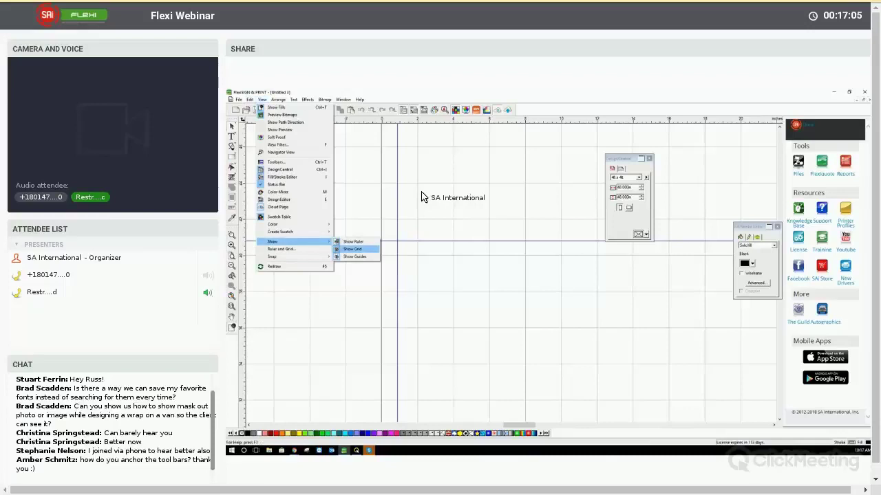
{"action": "key", "text": "Return"}
- Arrange vertical guides at 2 in and about 7.7 in, add a second horizontal guide higher up, and delete the lower horizontal guide
{"action": "left_click_drag", "start_coordinate": [421, 197], "coordinate": [423, 225]}
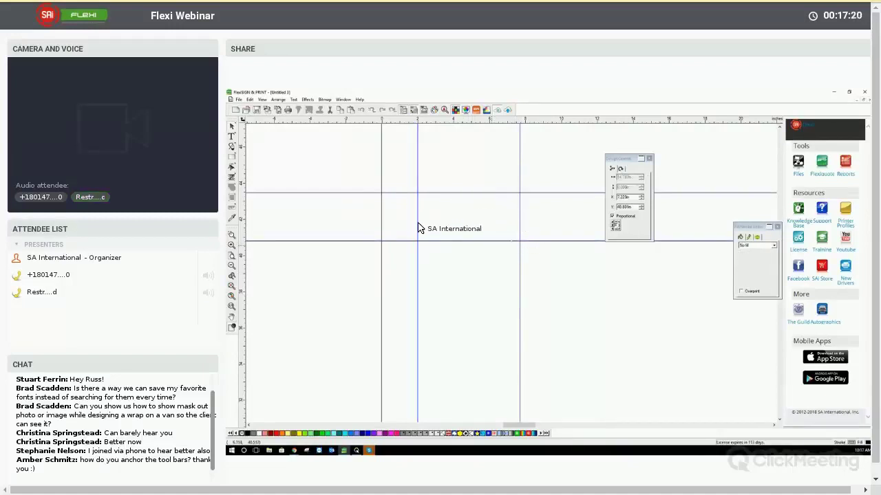
{"action": "left_click", "coordinate": [416, 230]}
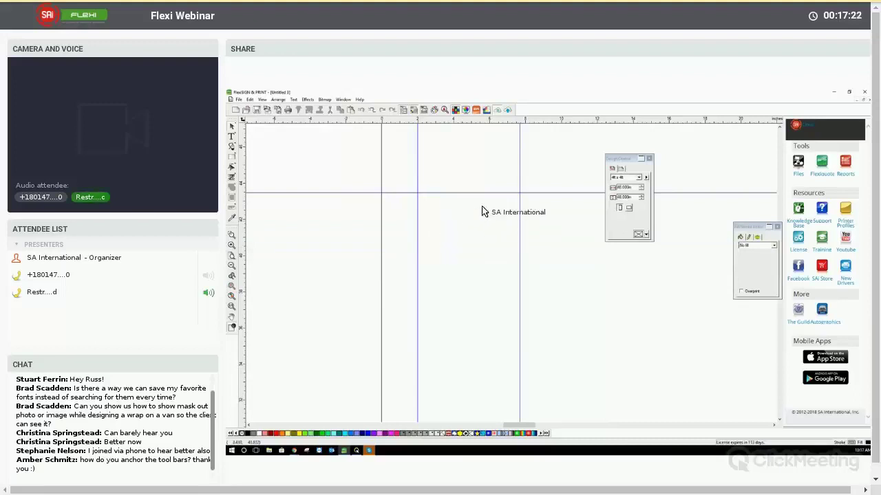
- Rotate the vertical guide at 2 in freehand to an angle of about 302°
{"action": "left_click", "coordinate": [620, 169]}
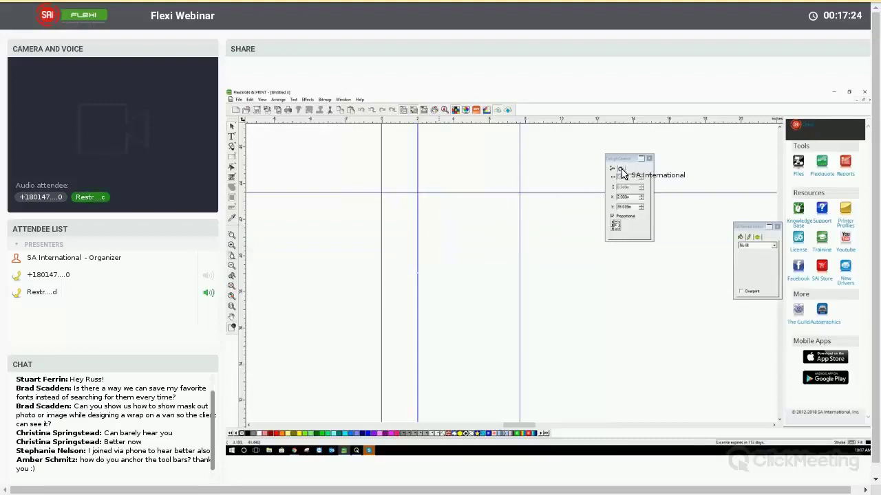
{"action": "left_click", "coordinate": [418, 205]}
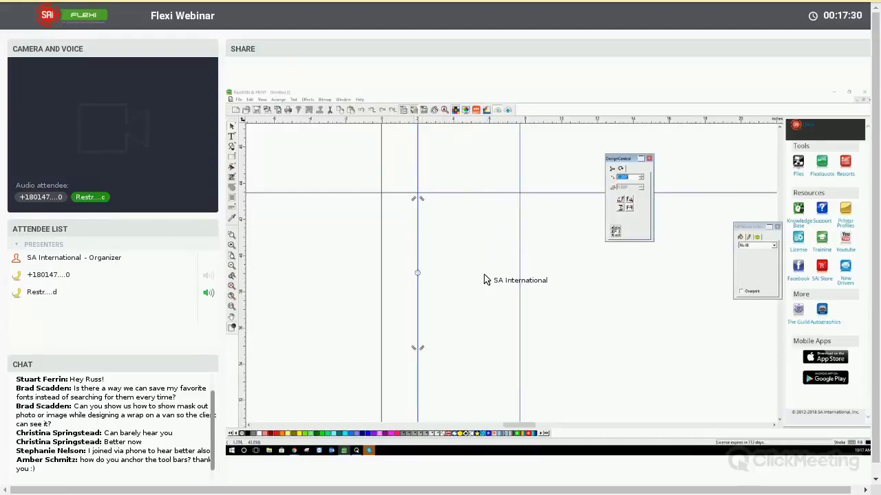
{"action": "left_click_drag", "start_coordinate": [487, 257], "coordinate": [522, 188]}
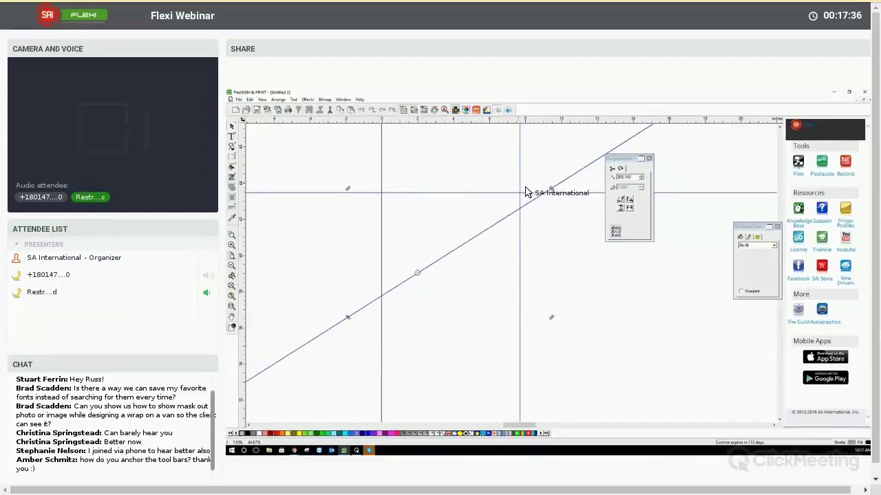
- Rotate the remaining vertical guide by exact angle, trying 315° and 270° and finishing at 225°
{"action": "left_click", "coordinate": [520, 193]}
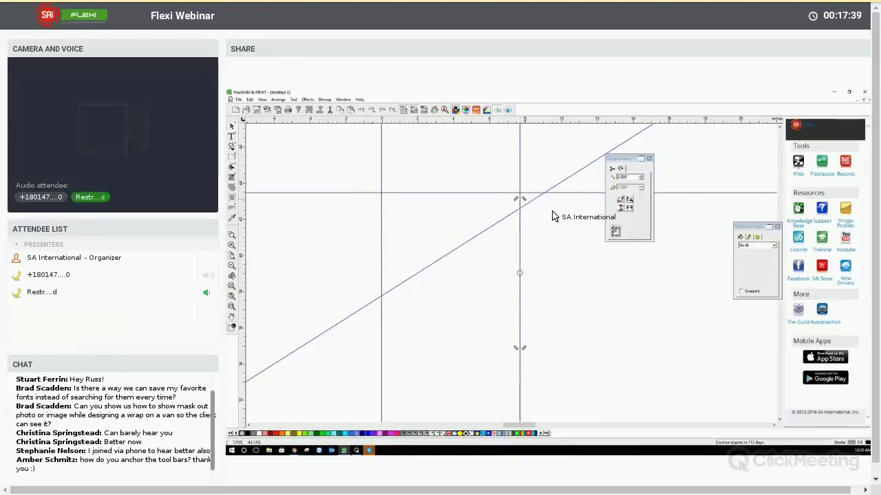
{"action": "type", "text": "315"}
{"action": "key", "text": "Return"}
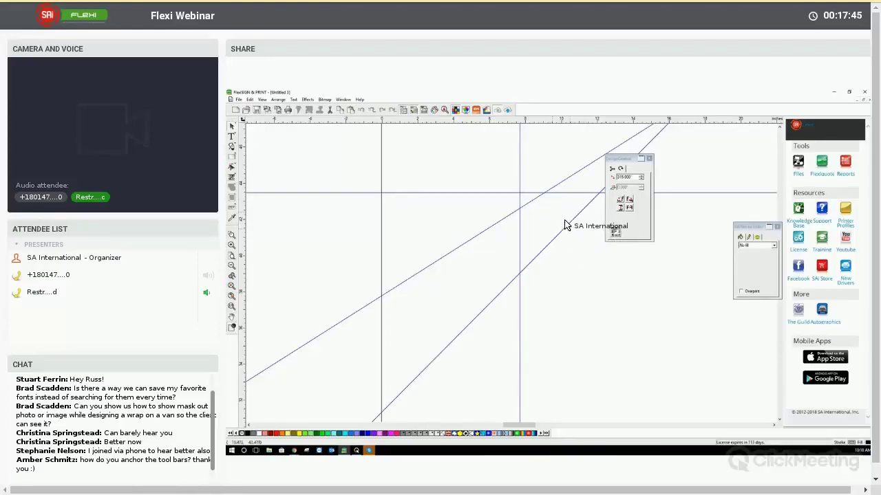
{"action": "type", "text": "270"}
{"action": "key", "text": "Return"}
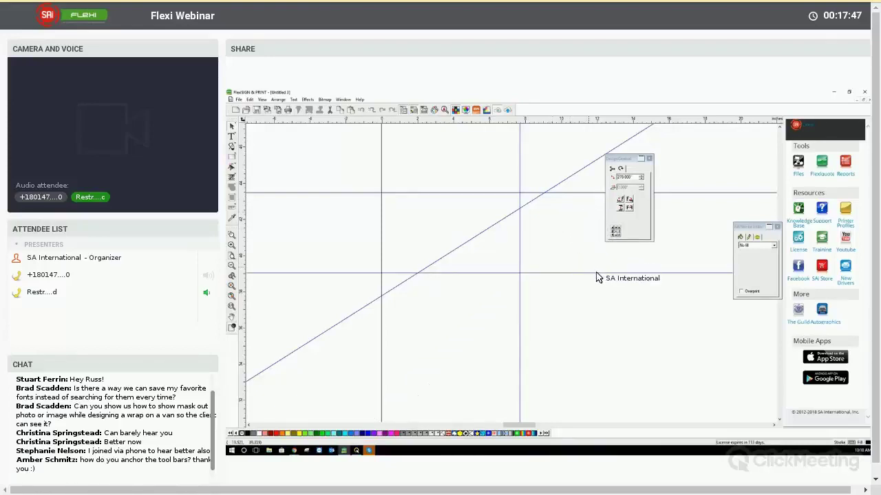
{"action": "type", "text": "315"}
{"action": "key", "text": "Return"}
{"action": "key", "text": "ctrl+z"}
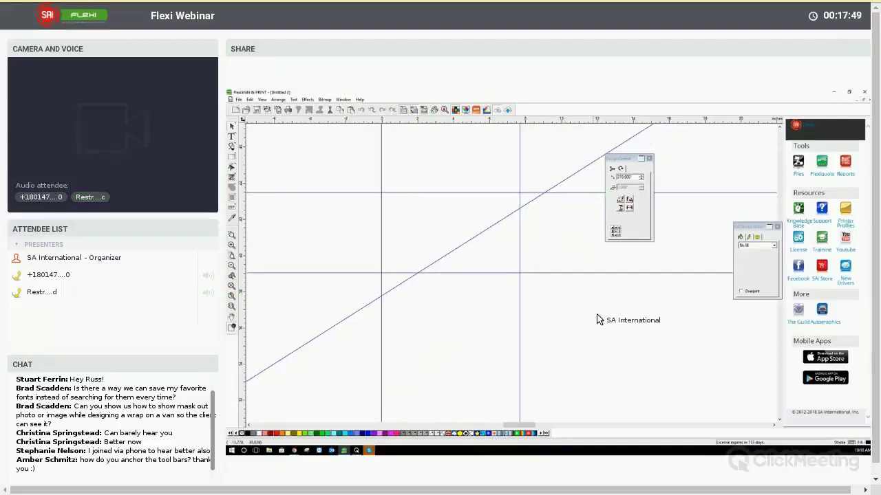
{"action": "type", "text": "225"}
{"action": "key", "text": "Return"}
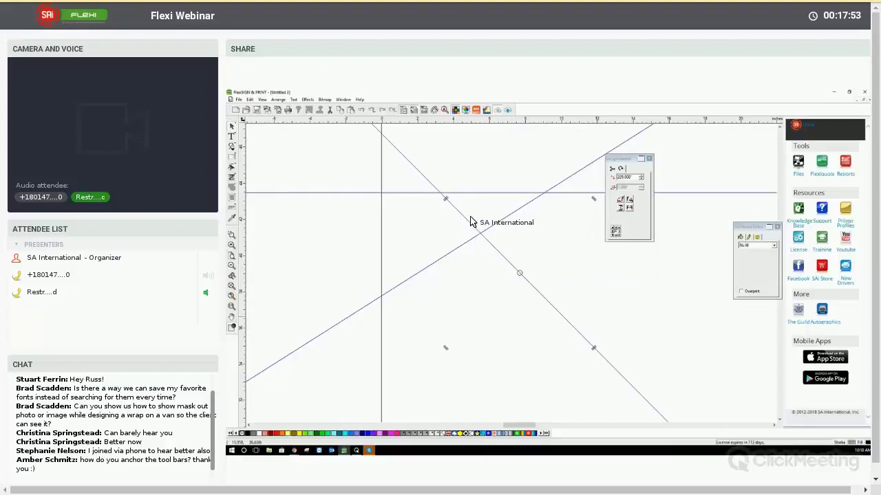
- Delete the freehand-rotated guide and move the 225° guide so it crosses the horizontal guide near the page's vertical edge
{"action": "key", "text": "Tab"}
{"action": "key", "text": "Delete"}
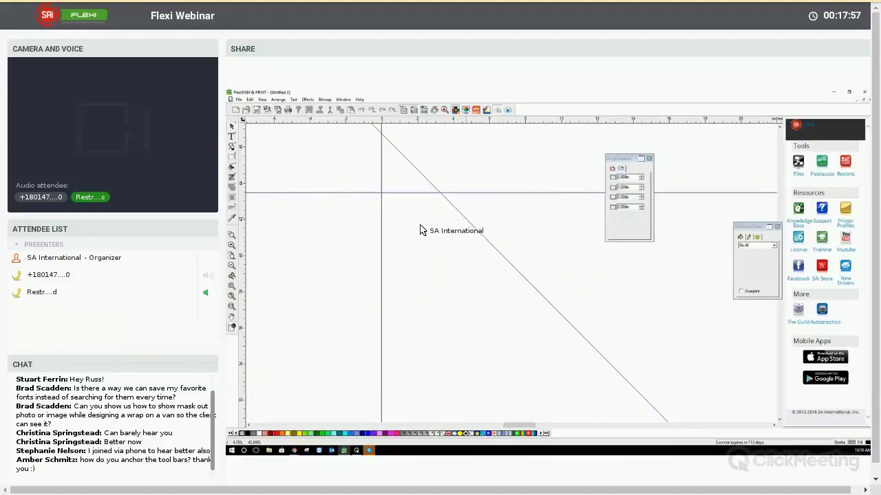
{"action": "key", "text": "ctrl+z"}
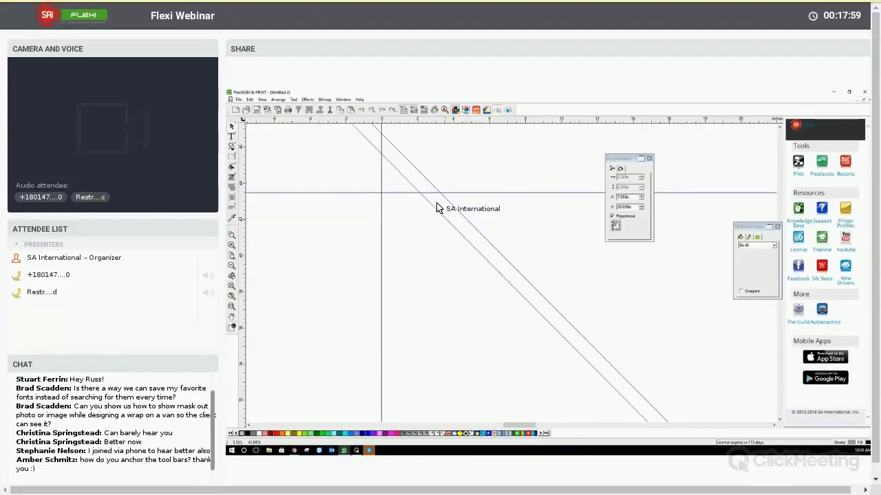
{"action": "key", "text": "ctrl+z"}
{"action": "key", "text": "ctrl+z"}
{"action": "key", "text": "ctrl+z"}
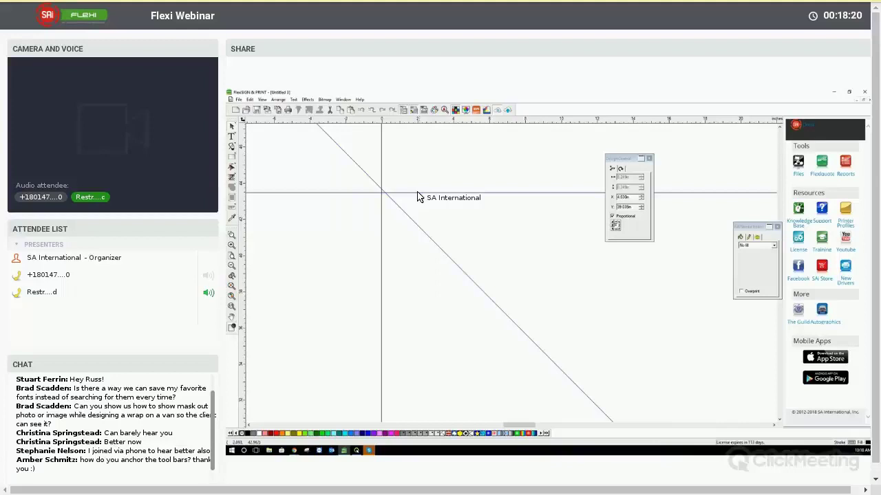
- Lock the horizontal guide in place
{"action": "right_click", "coordinate": [417, 195]}
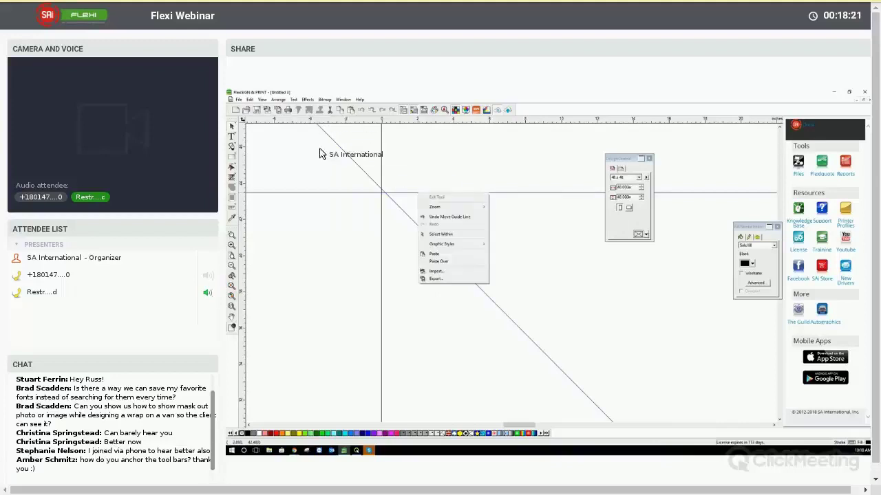
{"action": "left_click", "coordinate": [378, 190]}
{"action": "right_click", "coordinate": [359, 194]}
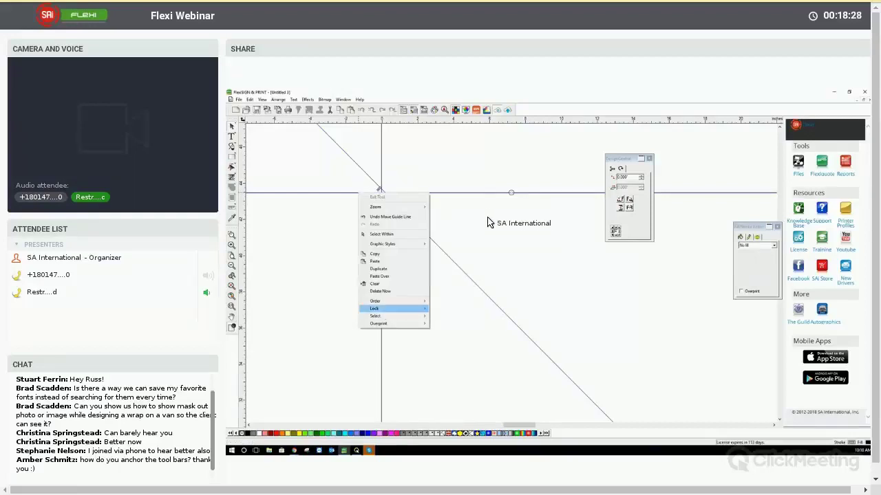
{"action": "mouse_move", "coordinate": [396, 308]}
{"action": "left_click", "coordinate": [443, 308]}
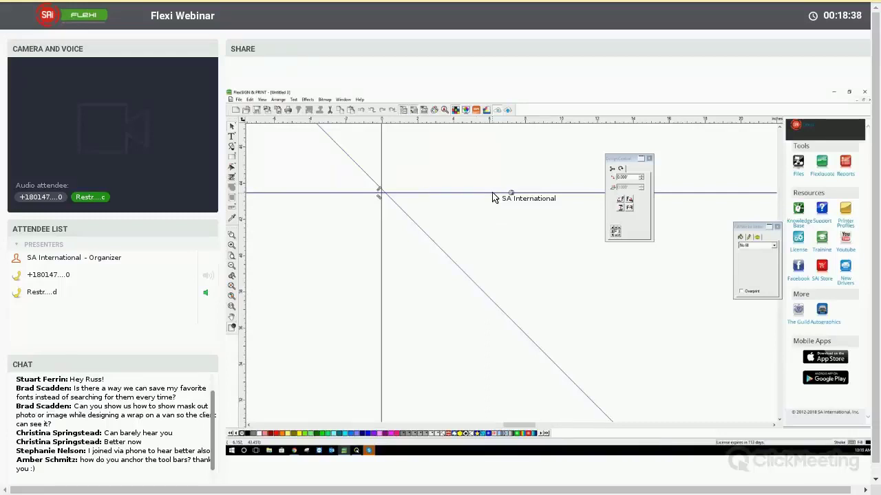
- Unlock the horizontal guide and delete it together with the slanted guide
{"action": "right_click", "coordinate": [492, 194]}
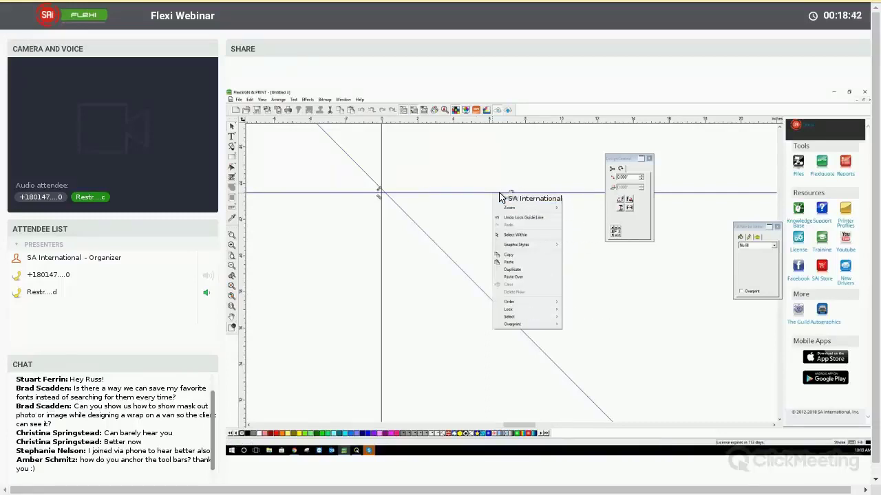
{"action": "left_click", "coordinate": [435, 217]}
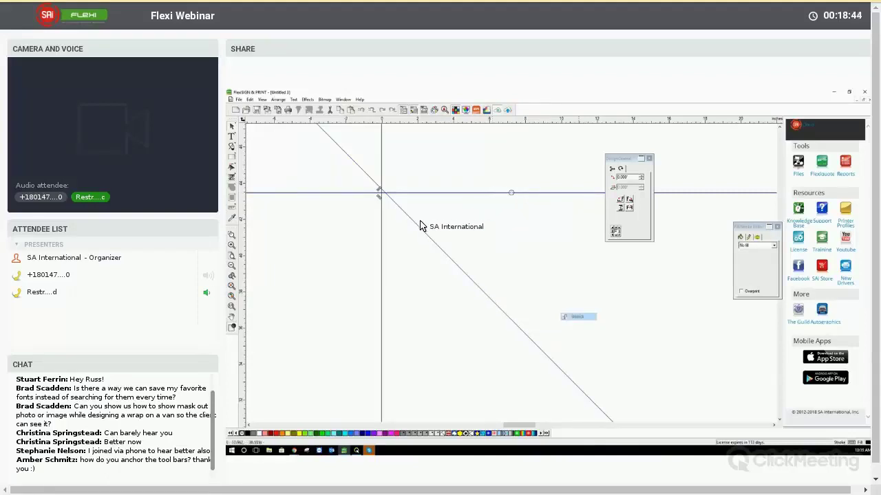
{"action": "left_click", "coordinate": [417, 228]}
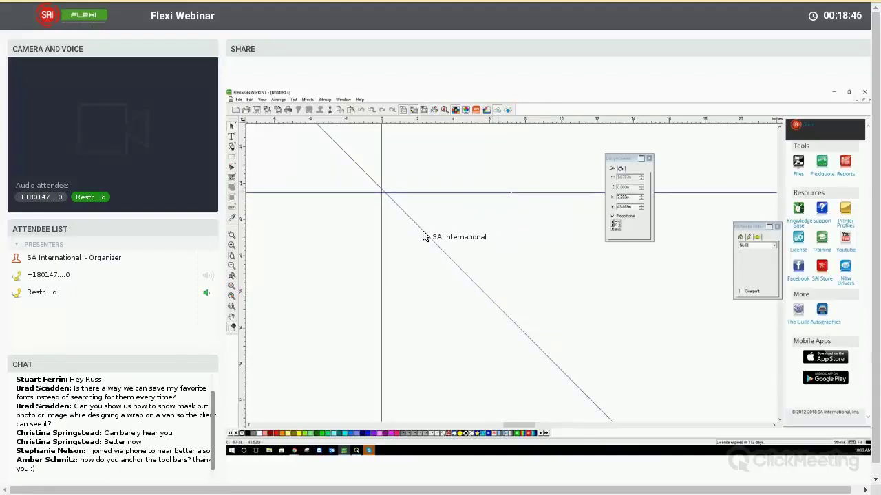
{"action": "key", "text": "Delete"}
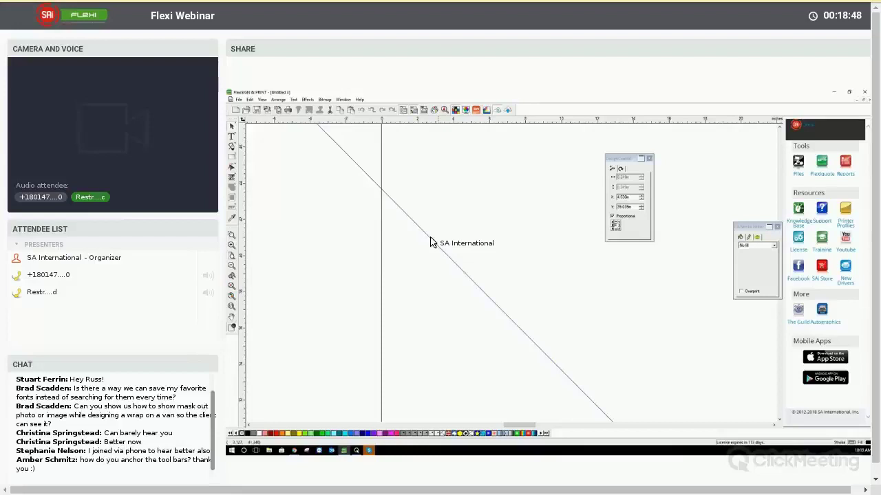
{"action": "left_click", "coordinate": [426, 212]}
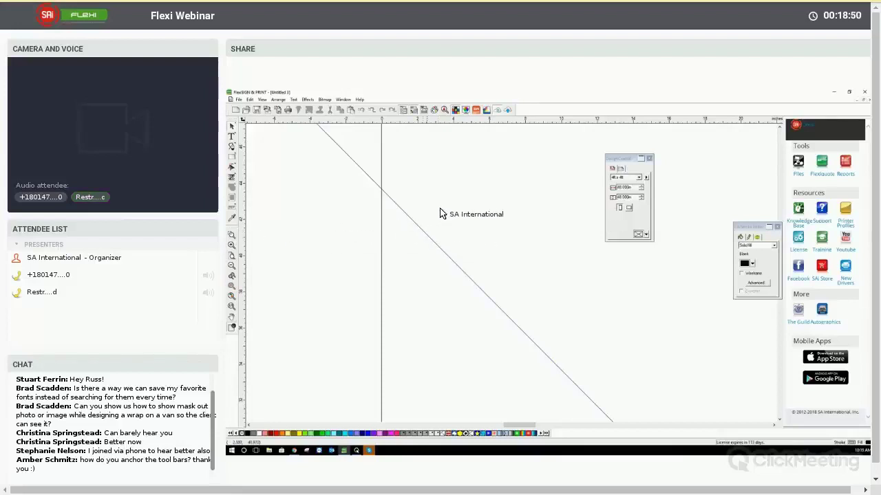
{"action": "key", "text": "Delete"}
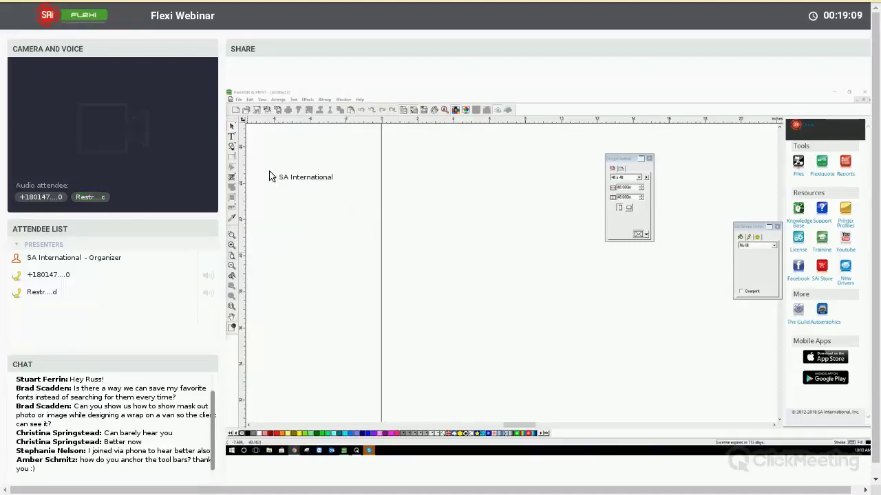
- Show the Align toolbar docked beside the standard toolbars above the work area
{"action": "right_click", "coordinate": [234, 159]}
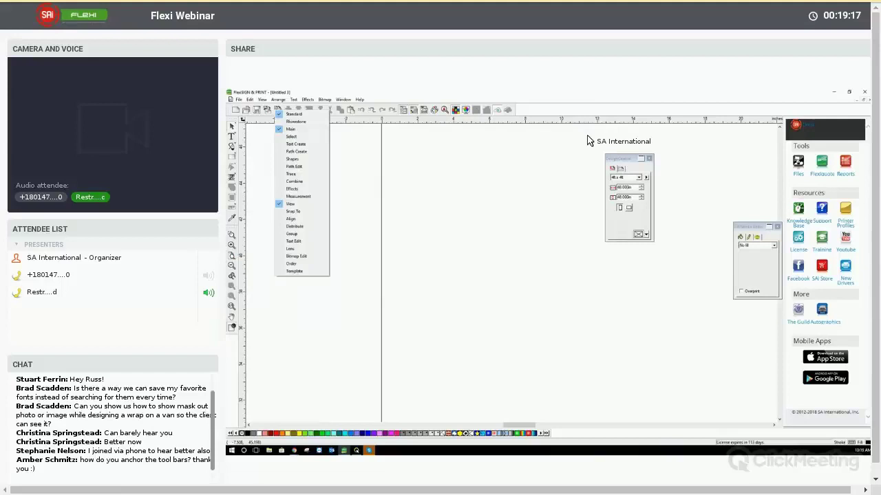
{"action": "right_click", "coordinate": [564, 111]}
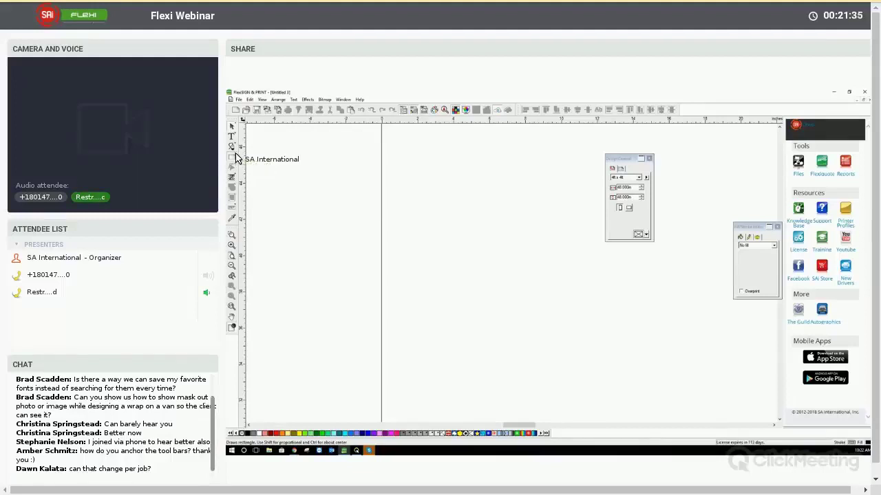
- Tear off the Shapes tools as a floating toolbar and place it just beneath the horizontal ruler
{"action": "left_click", "coordinate": [235, 158]}
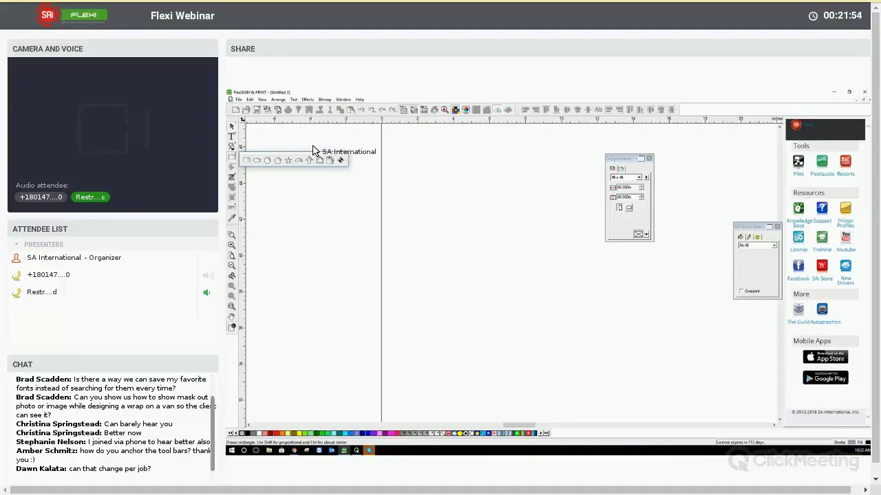
{"action": "left_click_drag", "start_coordinate": [311, 160], "coordinate": [311, 146]}
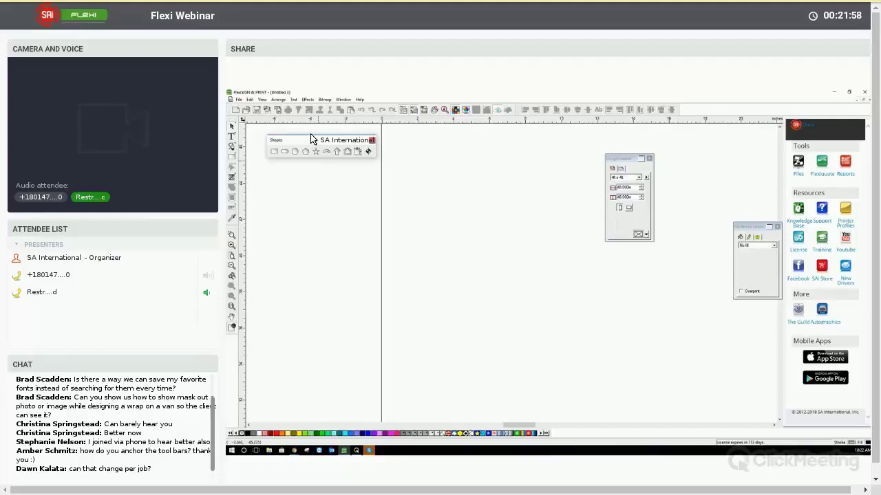
{"action": "left_click", "coordinate": [311, 141]}
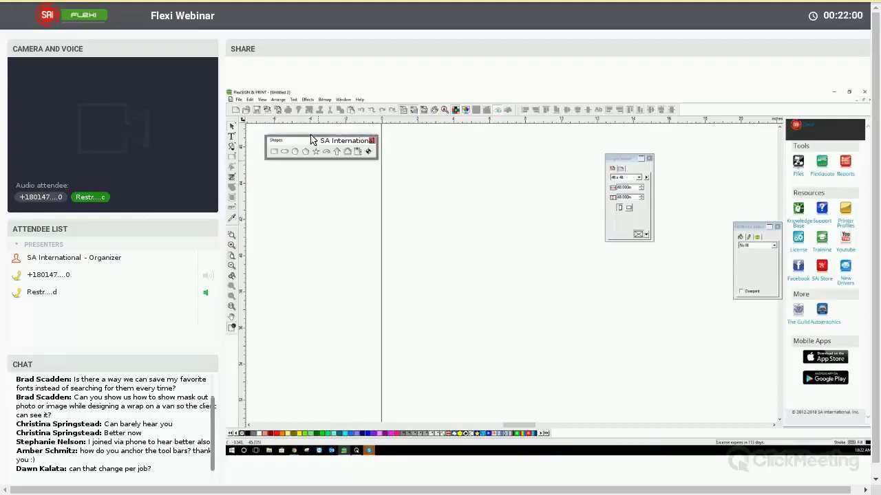
{"action": "left_click_drag", "start_coordinate": [311, 140], "coordinate": [311, 134]}
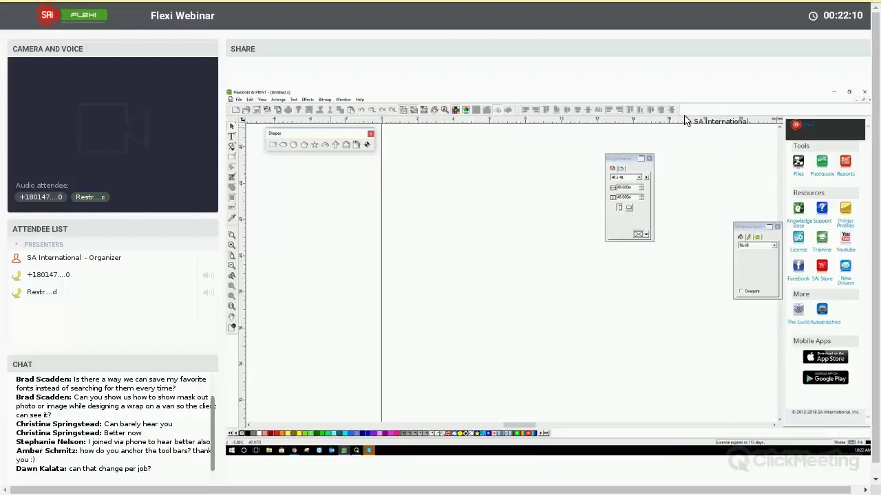
{"action": "left_click_drag", "start_coordinate": [685, 110], "coordinate": [685, 110]}
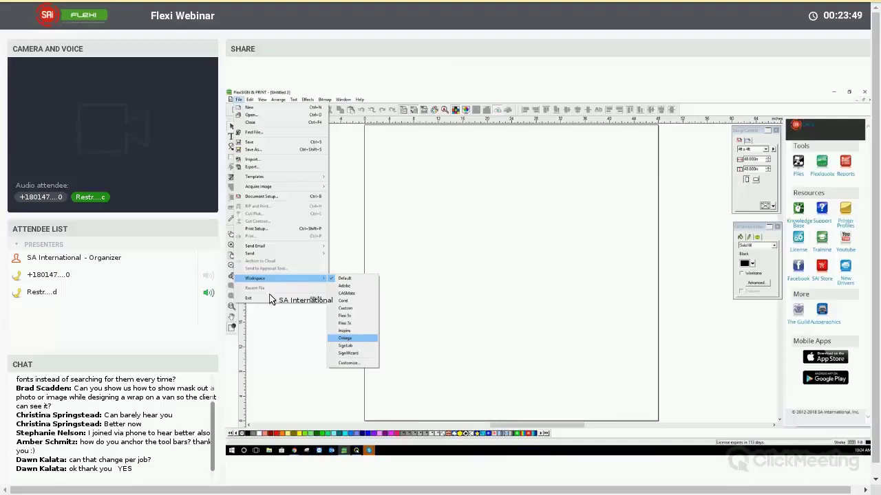
- Switch to the Omega workspace and review its Tools, Layout, Select and Edit menus
{"action": "key", "text": "Return"}
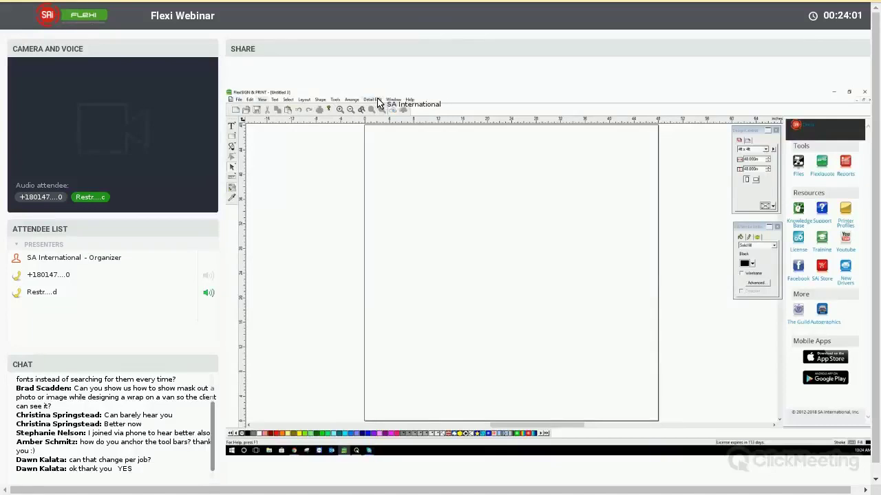
{"action": "left_click", "coordinate": [335, 100]}
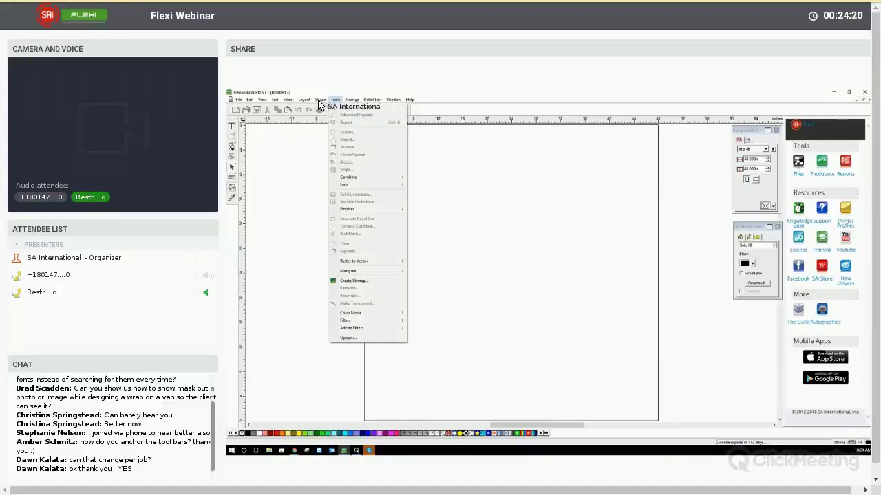
{"action": "left_click", "coordinate": [303, 100]}
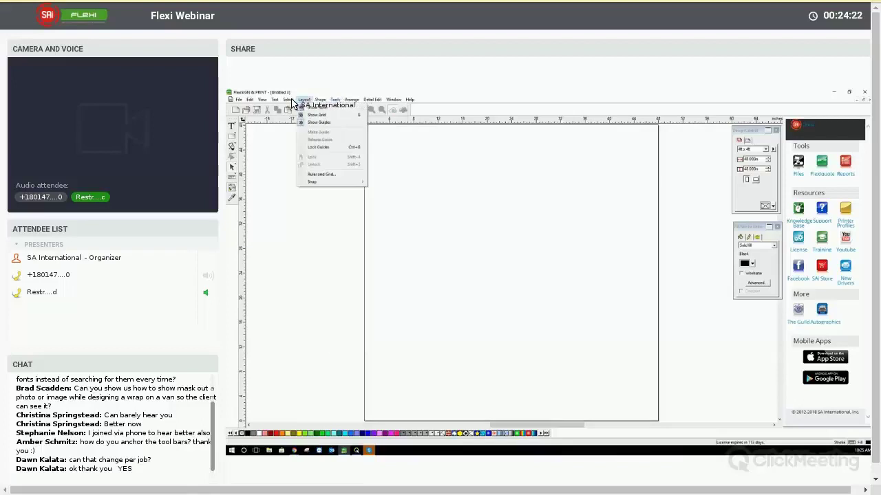
{"action": "key", "text": "Right"}
{"action": "key", "text": "Left"}
{"action": "key", "text": "Left"}
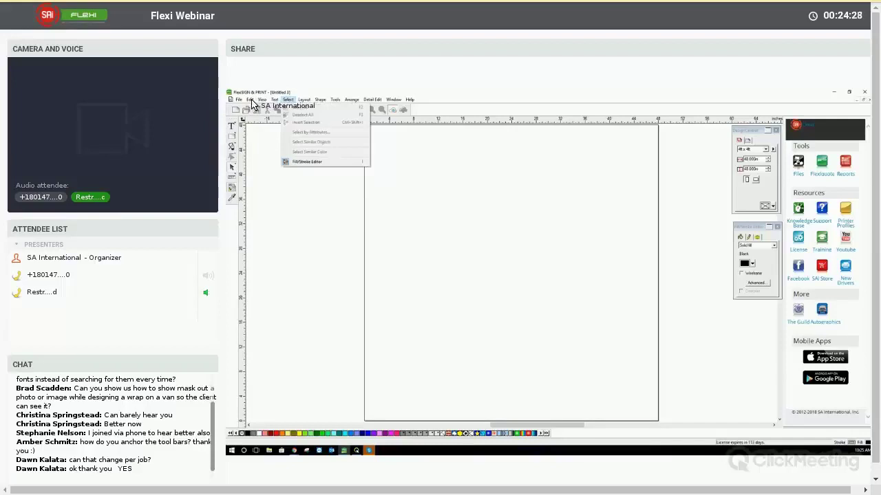
{"action": "mouse_move", "coordinate": [250, 100]}
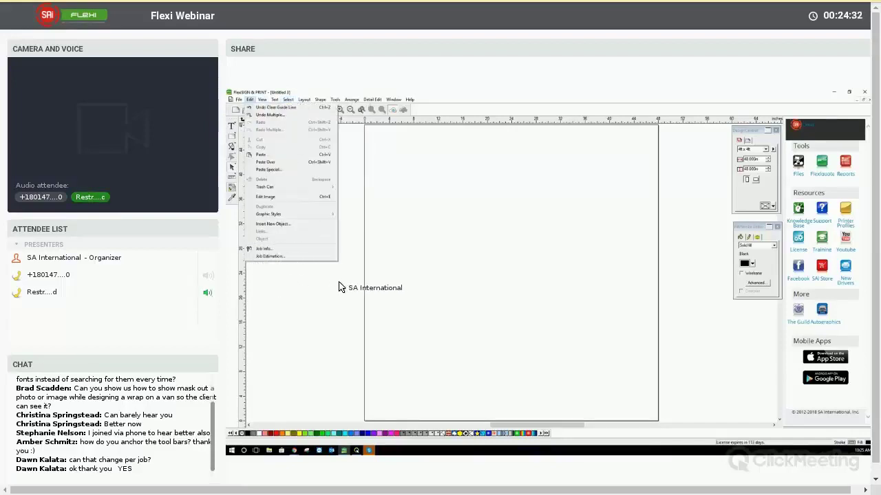
- Switch the workspace from Omega back to Default
{"action": "key", "text": "Left"}
{"action": "key", "text": "Up"}
{"action": "key", "text": "Up"}
{"action": "key", "text": "Right"}
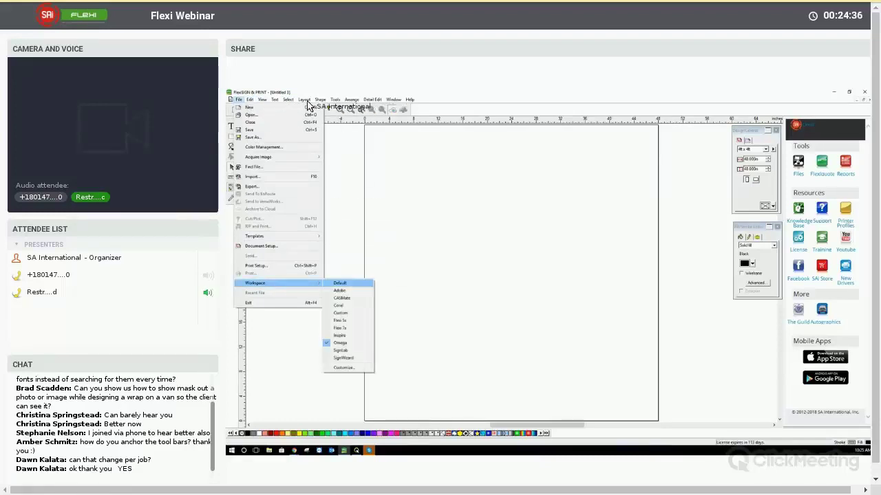
{"action": "key", "text": "Return"}
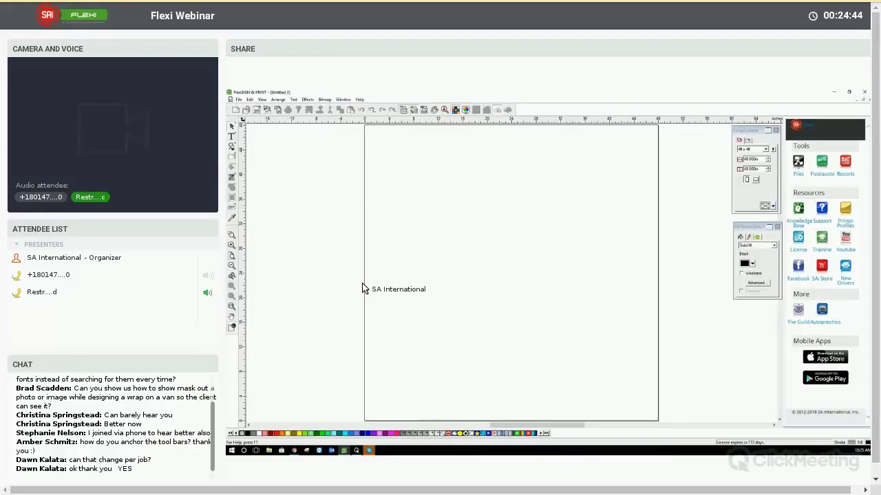
- Switch the workspace to the Adobe layout
{"action": "key", "text": "alt+f"}
{"action": "key", "text": "Up"}
{"action": "key", "text": "Up"}
{"action": "key", "text": "Right"}
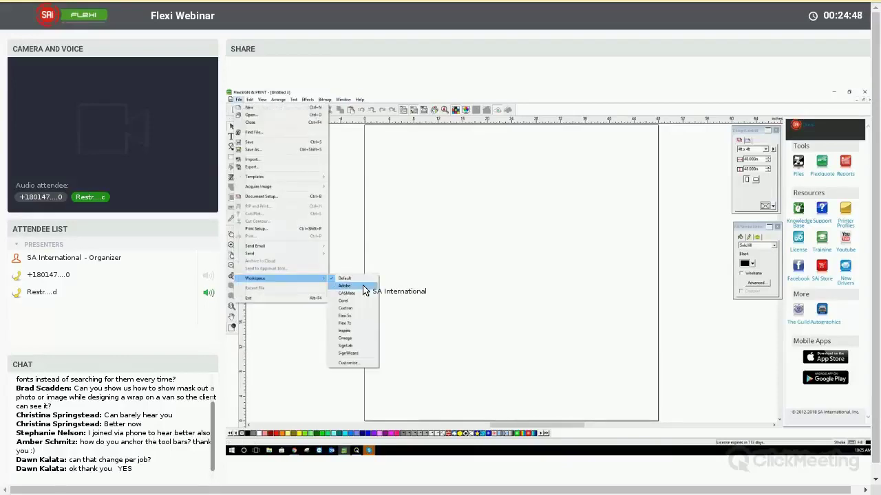
{"action": "left_click", "coordinate": [249, 102]}
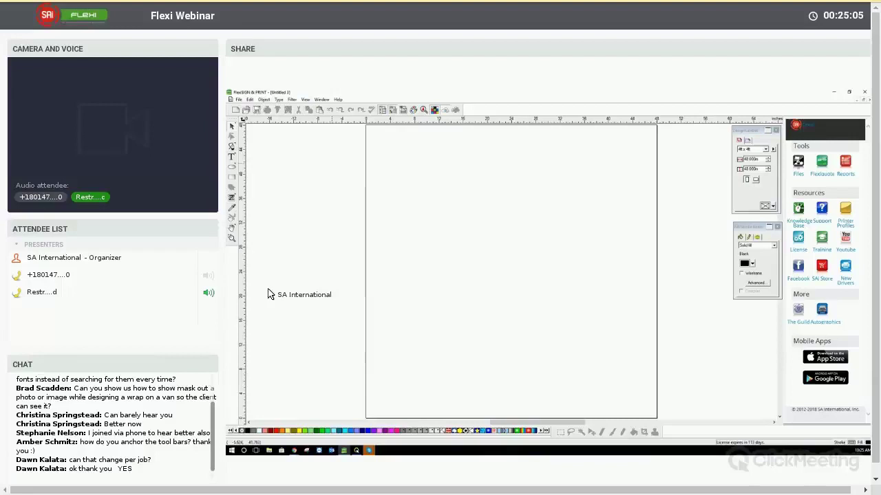
- Return from the Adobe workspace to the Default workspace
{"action": "key", "text": "alt+f"}
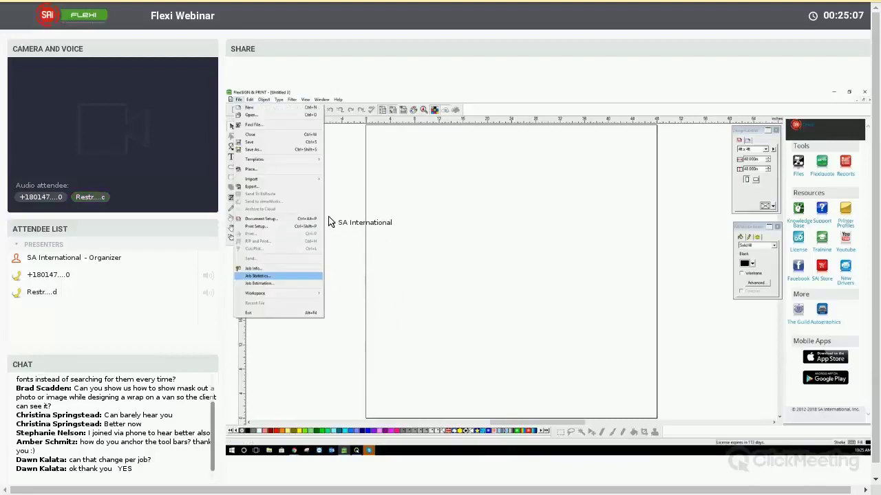
{"action": "key", "text": "Down"}
{"action": "key", "text": "Down"}
{"action": "key", "text": "Right"}
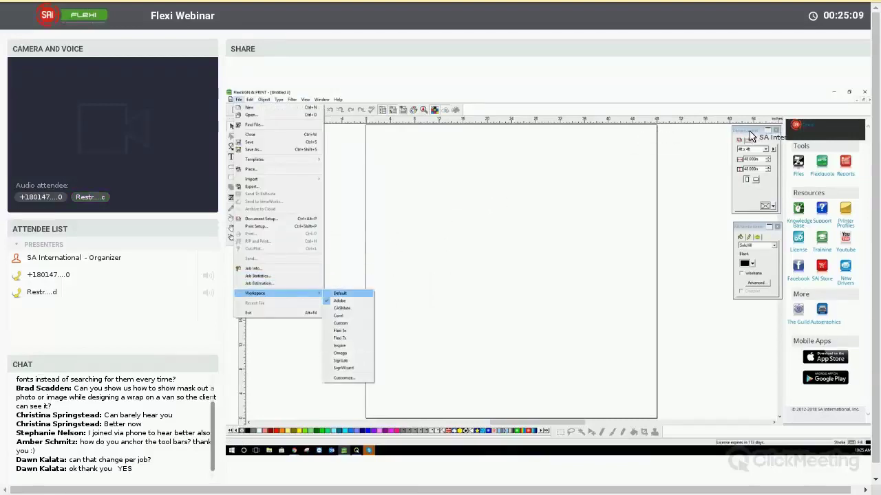
{"action": "key", "text": "Return"}
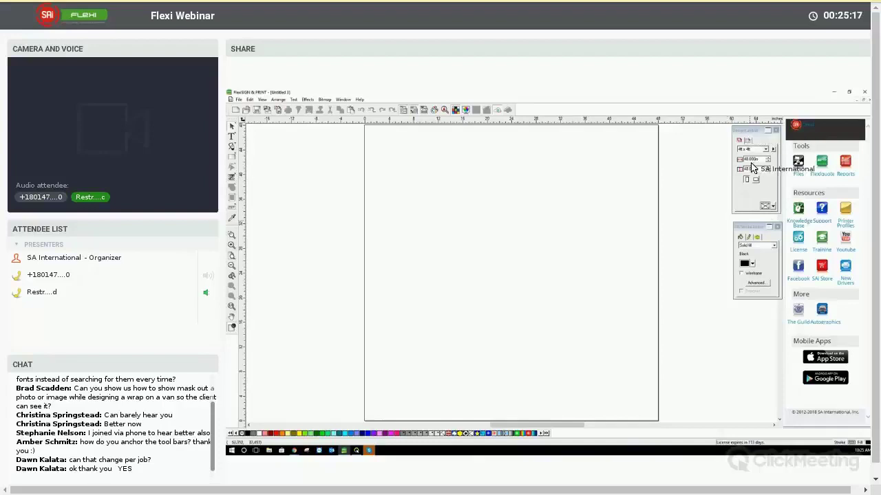
- Apply rounded corners to the black rectangle and move the floating DesignCentral window higher on the page beside it
{"action": "left_click", "coordinate": [751, 139]}
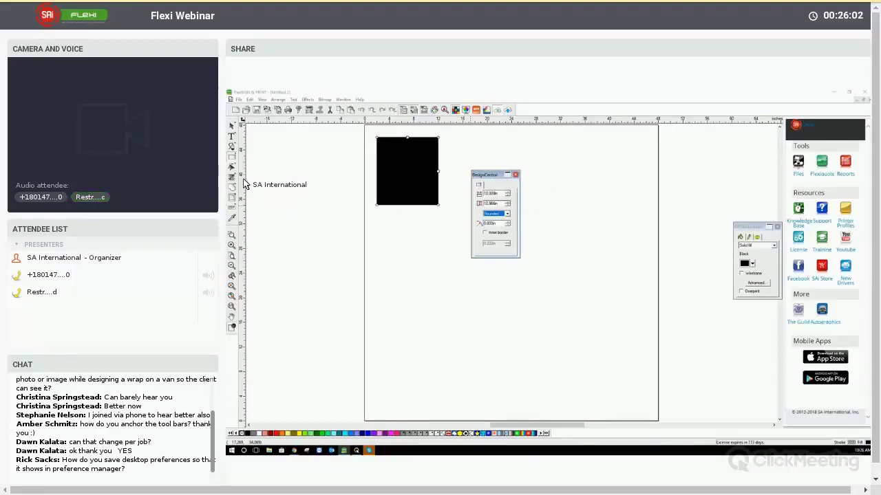
{"action": "key", "text": "Tab"}
{"action": "left_click_drag", "start_coordinate": [487, 176], "coordinate": [517, 170]}
{"action": "key", "text": "Escape"}
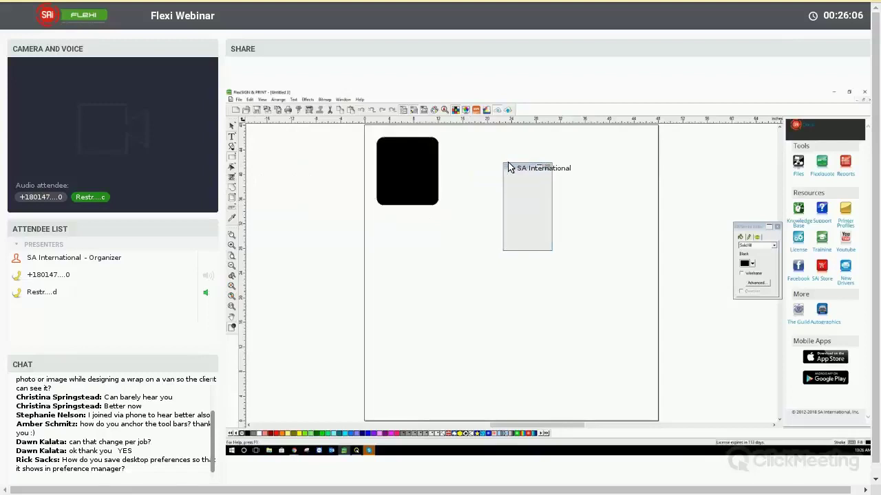
{"action": "left_click_drag", "start_coordinate": [506, 166], "coordinate": [501, 148]}
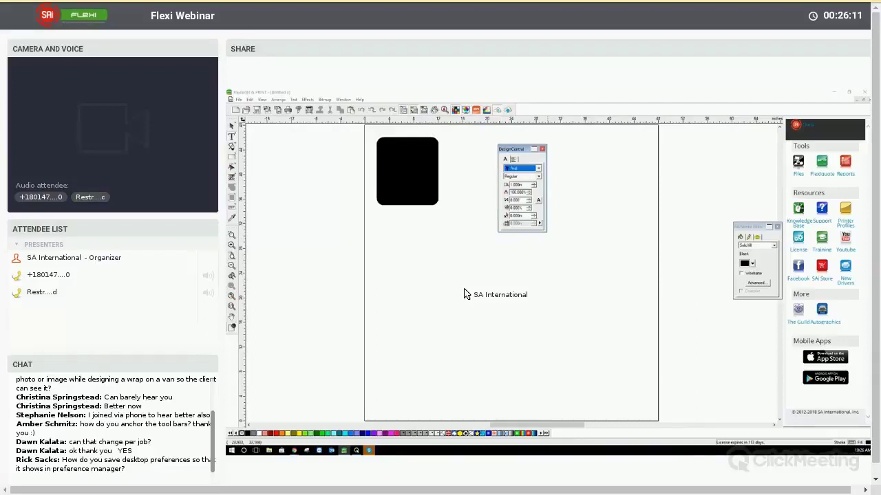
- Add the text "TEXT" on the page below the black rounded rectangle
{"action": "left_click", "coordinate": [421, 272]}
{"action": "type", "text": "TE"}
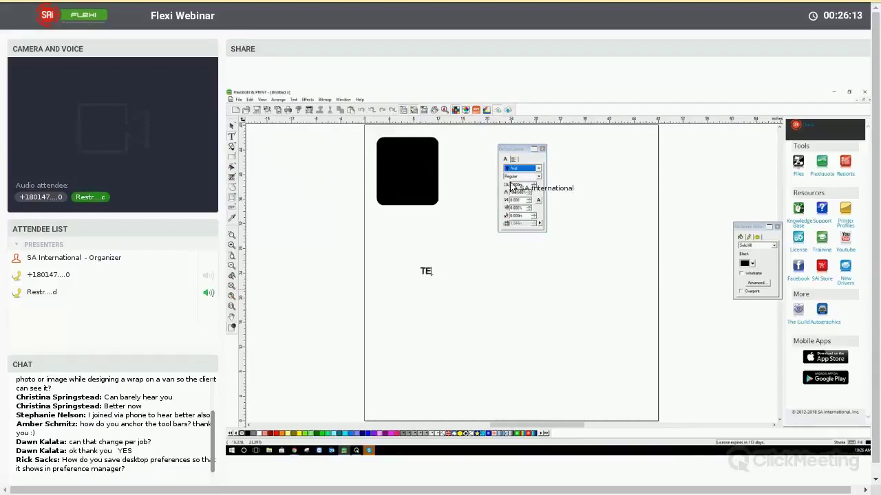
{"action": "type", "text": "XT"}
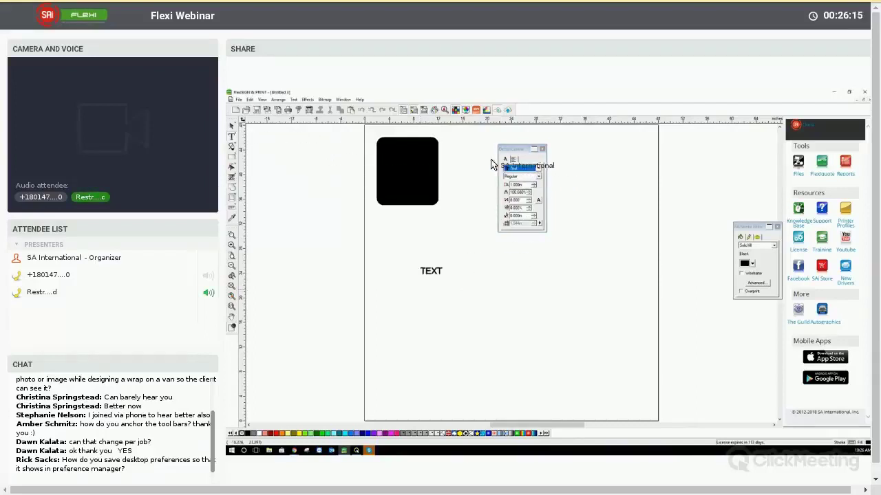
{"action": "key", "text": "Escape"}
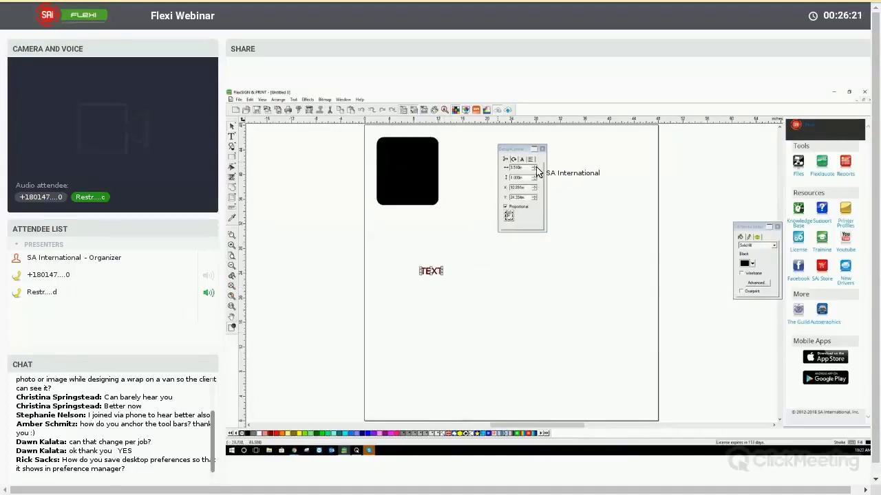
- Change the font of the "TEXT" object to Arial Black
{"action": "key", "text": "t"}
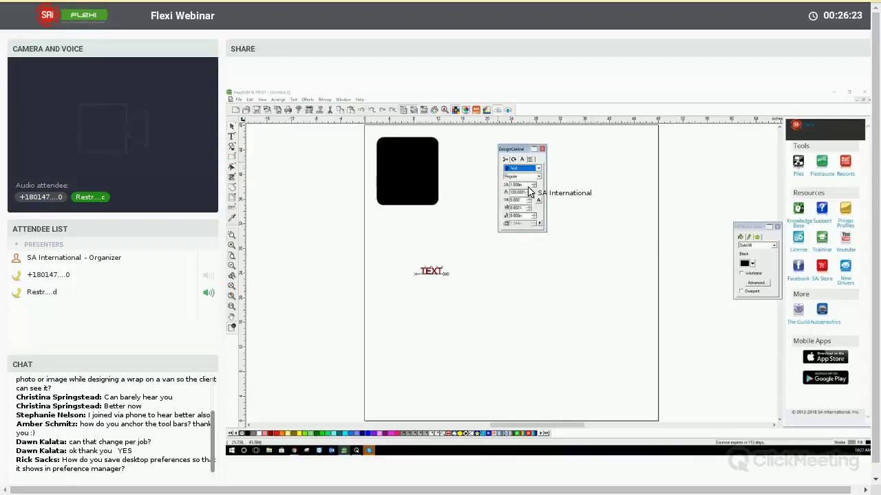
{"action": "key", "text": "alt+Down"}
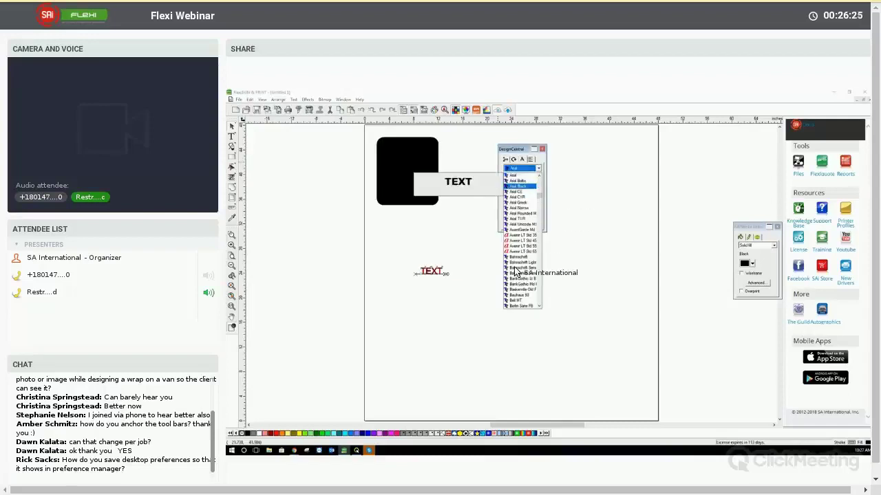
{"action": "key", "text": "Return"}
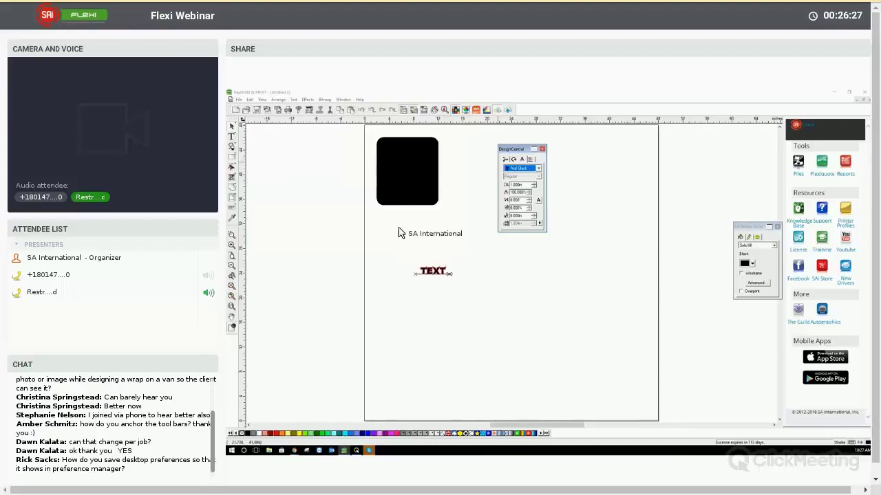
{"action": "left_click", "coordinate": [395, 274]}
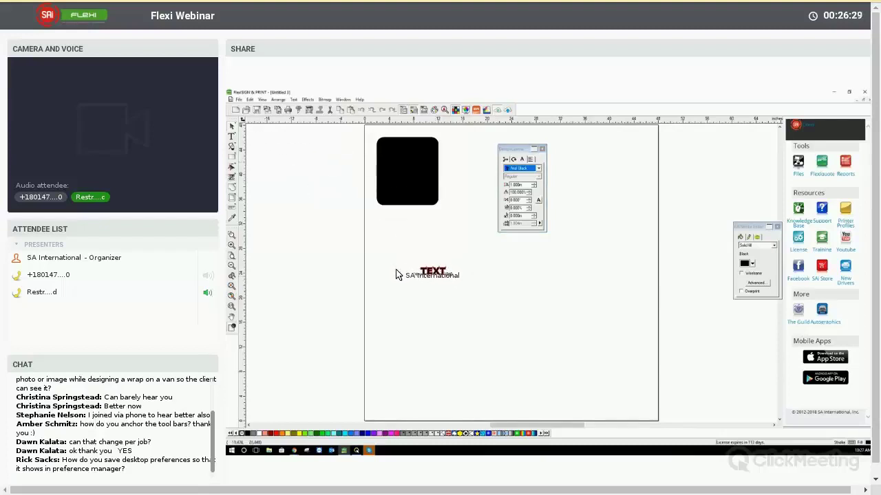
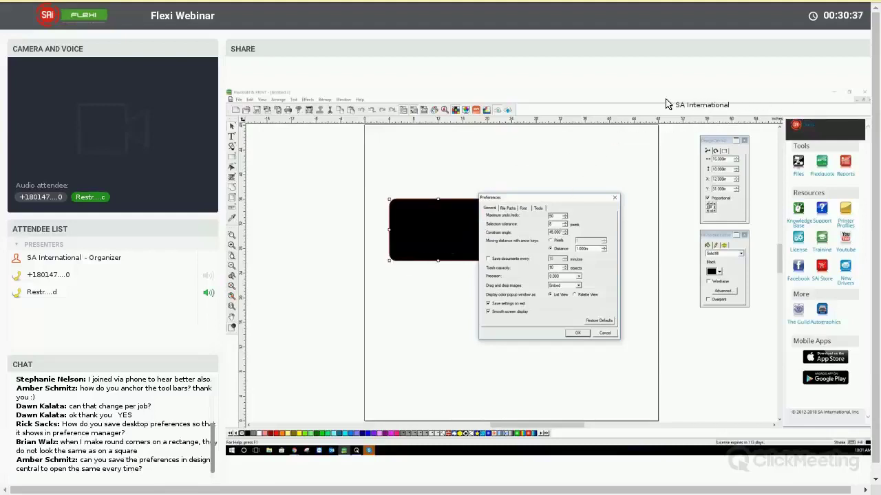
- In Preferences, turn off updating the default document location on import, open or save, and browse for a document folder
{"action": "left_click", "coordinate": [488, 304]}
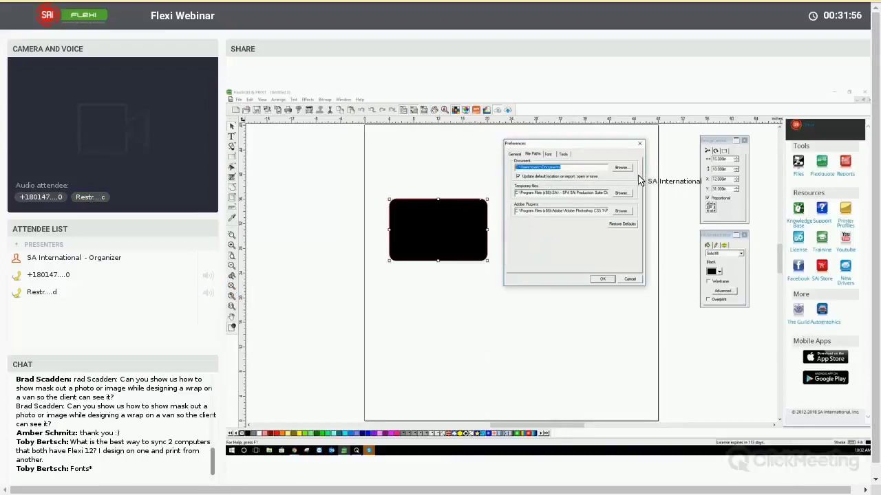
{"action": "left_click", "coordinate": [599, 166]}
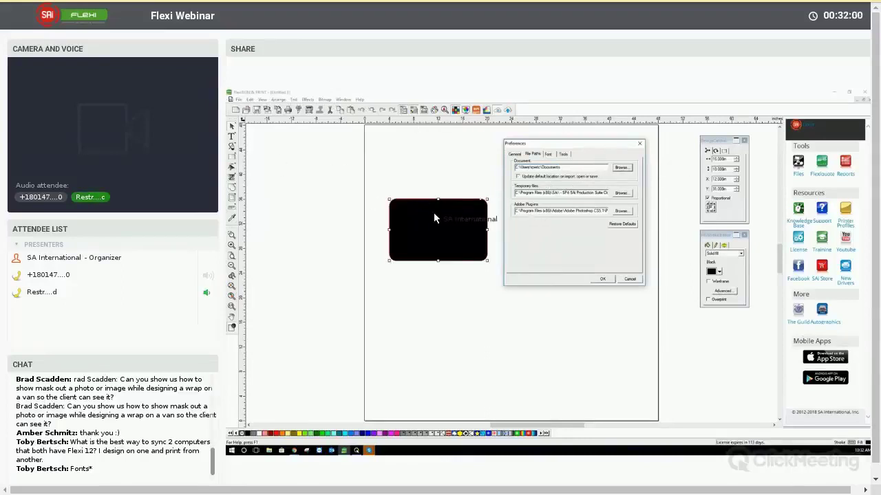
{"action": "left_click", "coordinate": [494, 213]}
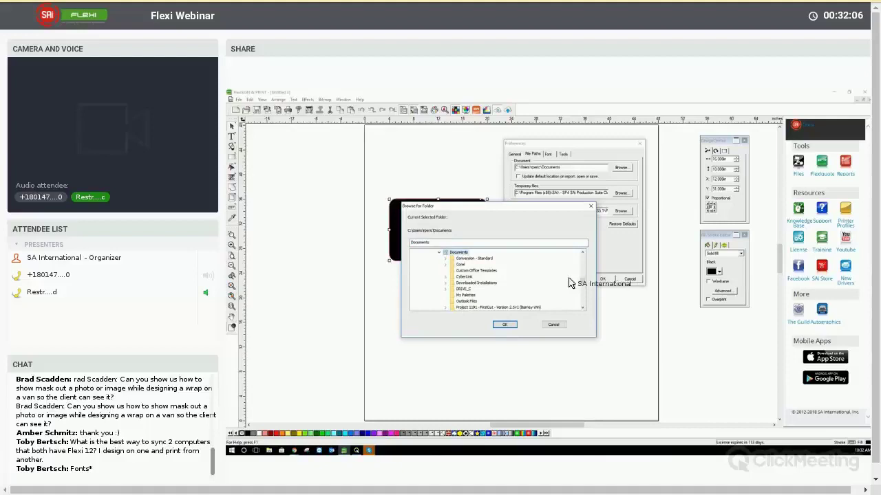
{"action": "scroll", "coordinate": [582, 275], "scroll_direction": "up", "scroll_amount": 3}
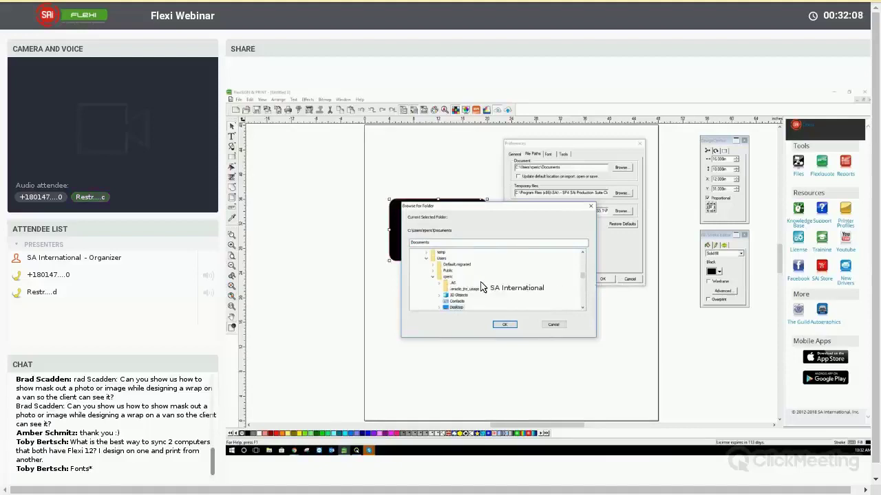
{"action": "key", "text": "Up"}
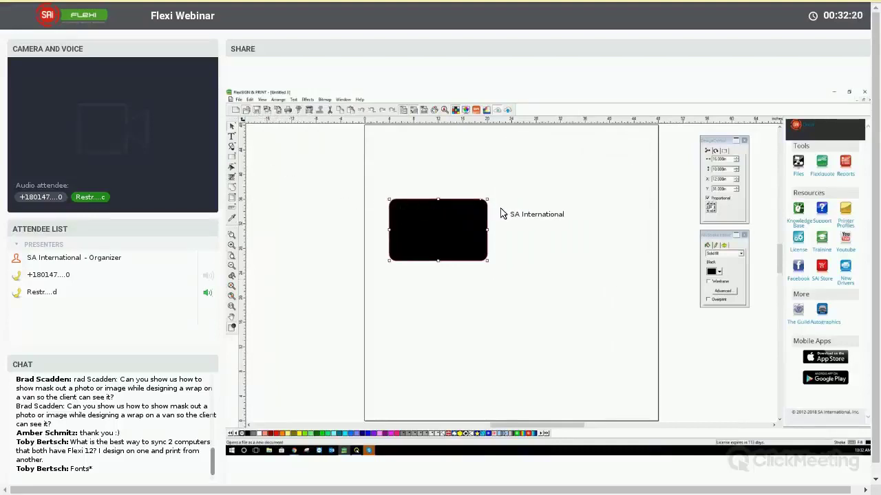
- Check the folder offered for opening documents, and turn on updating the default location on import, open or save in the file path preferences
{"action": "key", "text": "ctrl+o"}
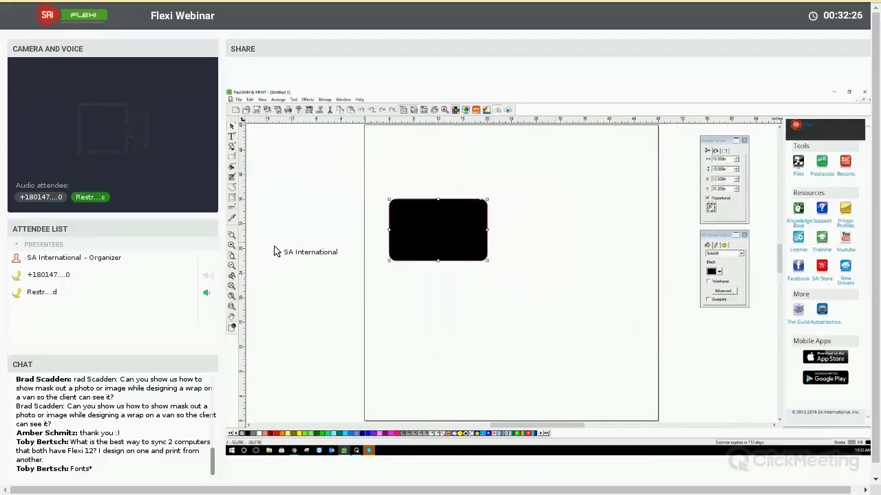
{"action": "key", "text": "Escape"}
{"action": "key", "text": "alt+e"}
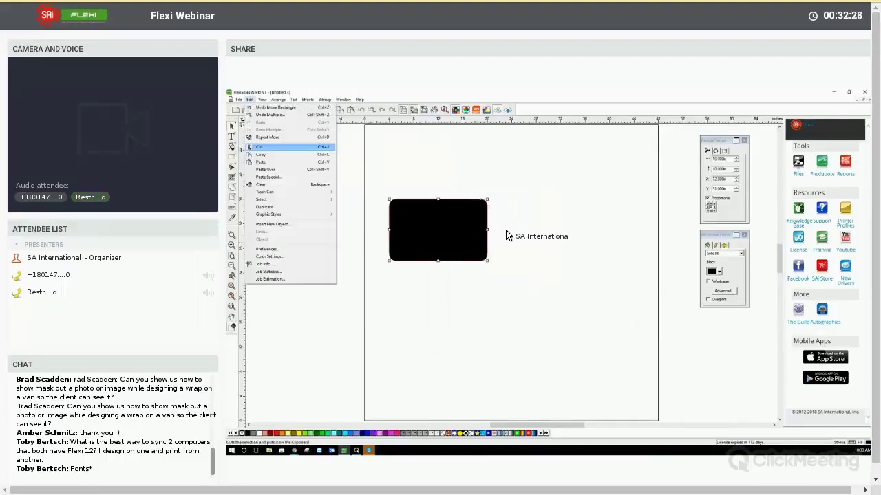
{"action": "key", "text": "f"}
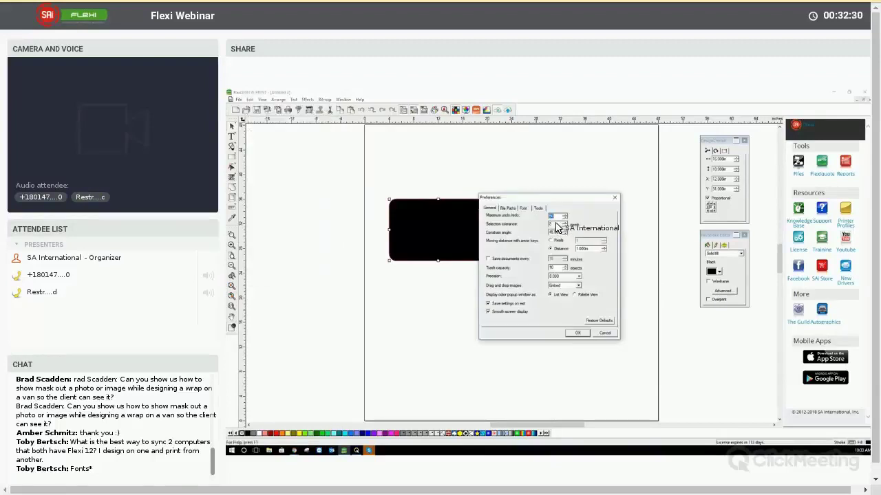
{"action": "key", "text": "ctrl+Tab"}
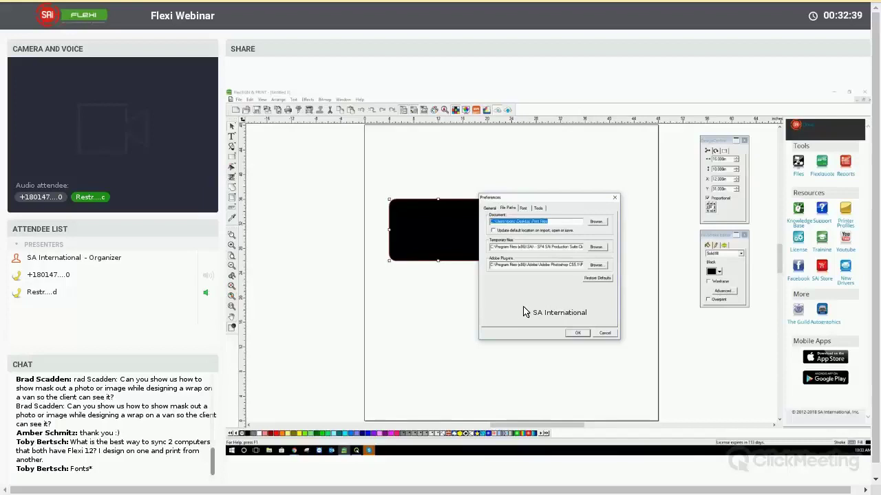
{"action": "left_click", "coordinate": [541, 233]}
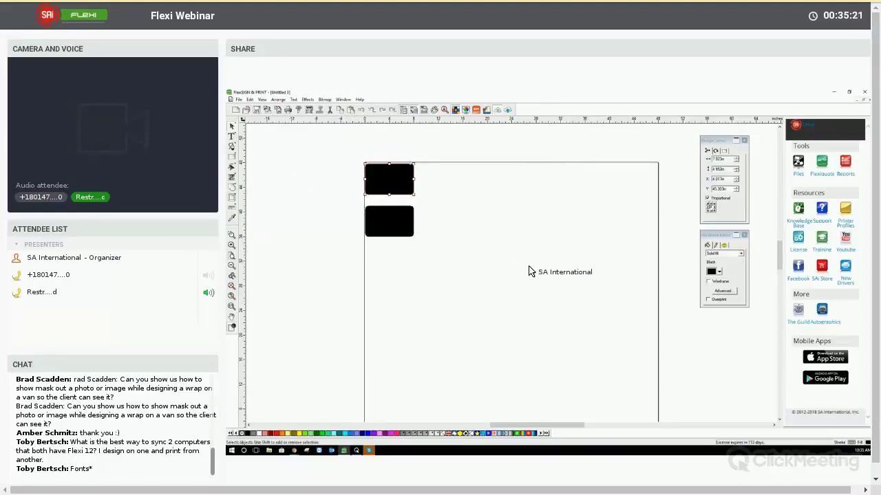
- Set the Select tool's drag select preference to By touching, and marquee-select the two black rounded rectangles
{"action": "double_click", "coordinate": [527, 270]}
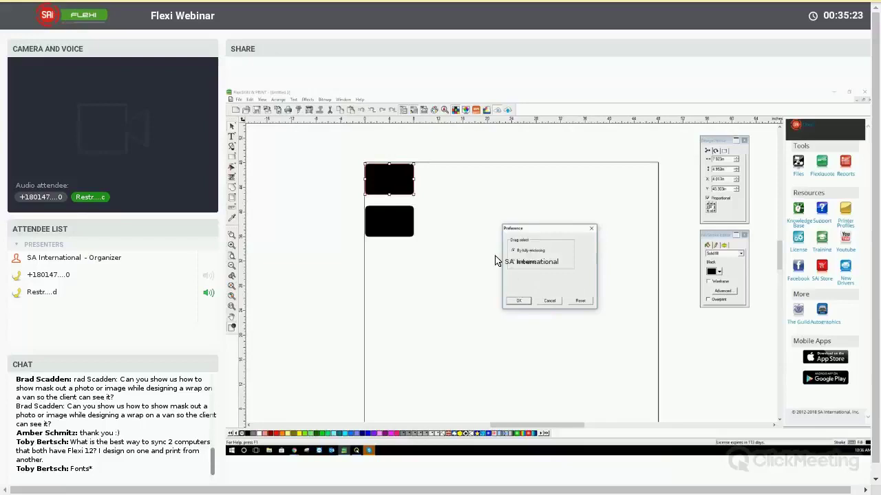
{"action": "key", "text": "Down"}
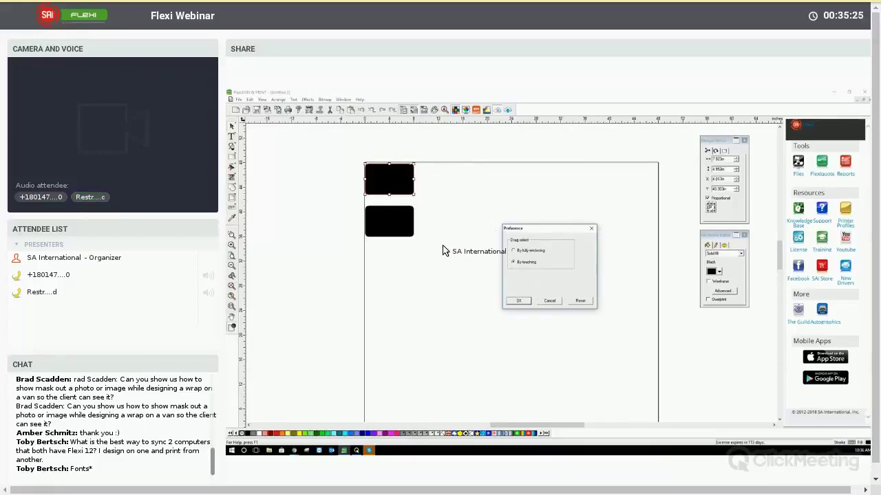
{"action": "key", "text": "Return"}
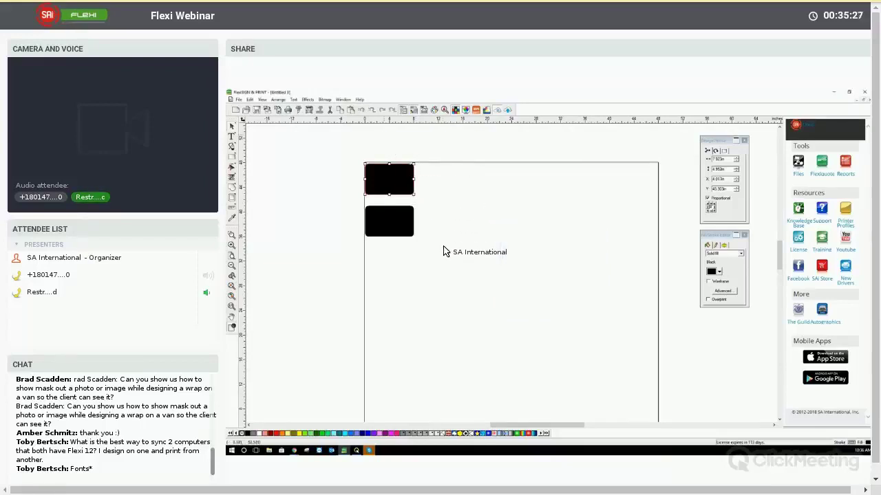
{"action": "left_click_drag", "start_coordinate": [384, 135], "coordinate": [443, 246]}
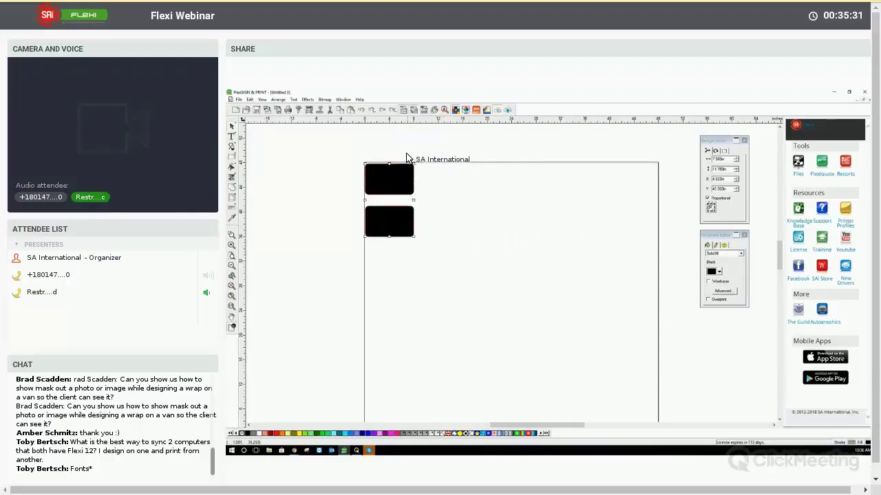
{"action": "left_click", "coordinate": [421, 251]}
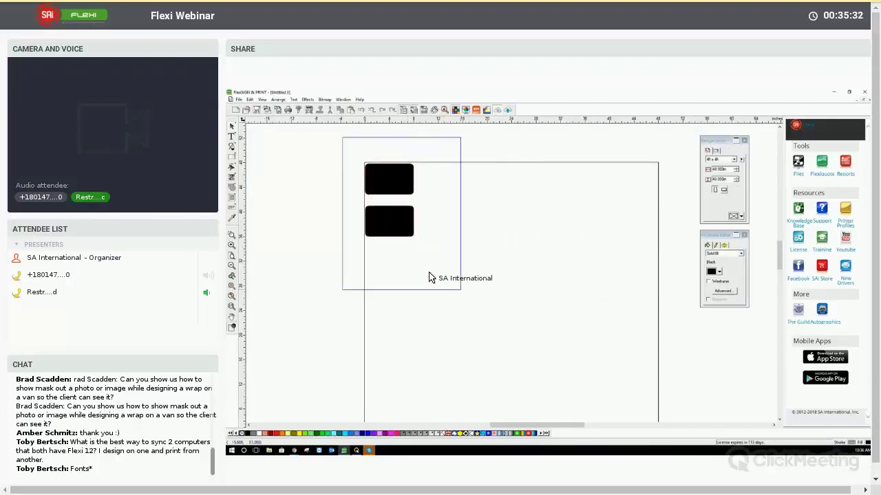
- Set the Select tool's drag select preference to By fully enclosing
{"action": "double_click", "coordinate": [233, 129]}
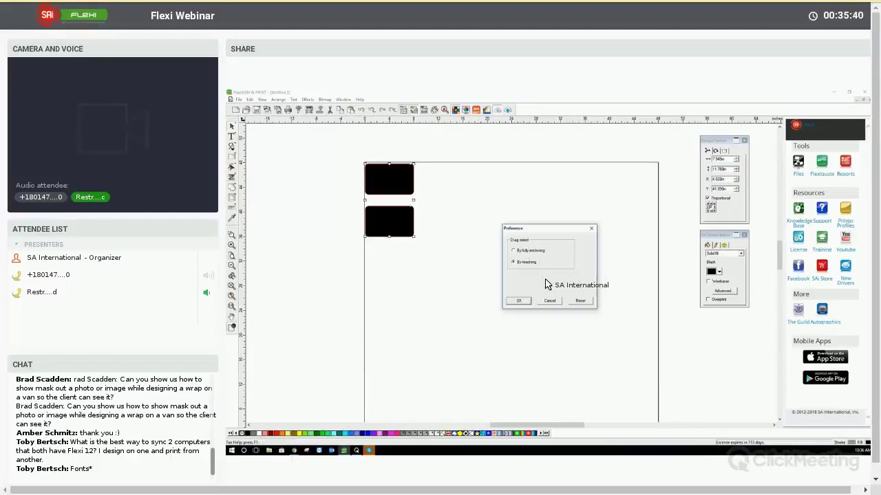
{"action": "left_click", "coordinate": [536, 252]}
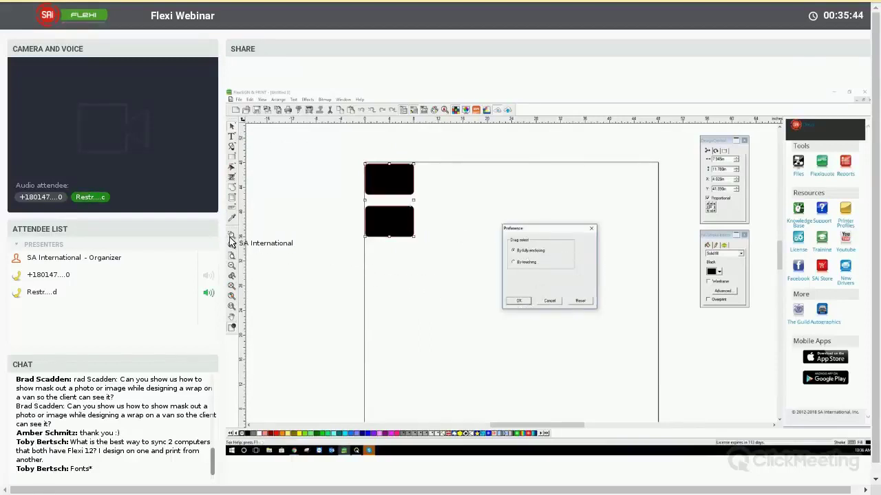
{"action": "key", "text": "Return"}
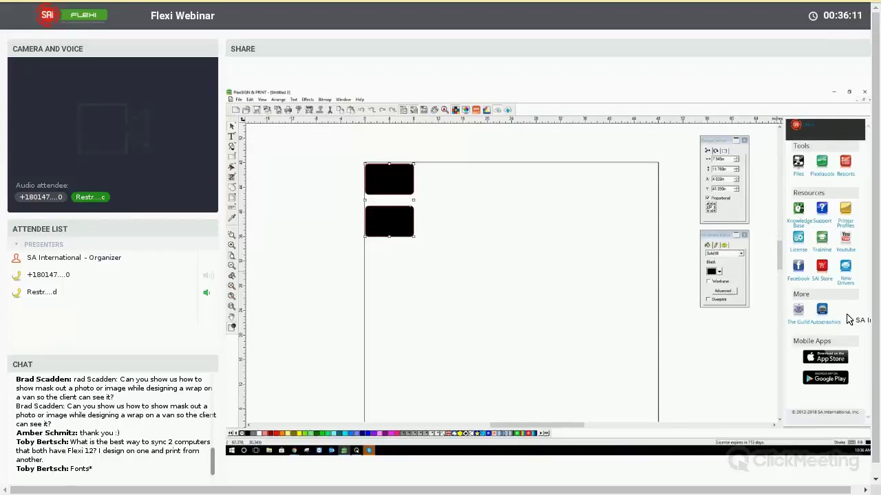
{"action": "left_click", "coordinate": [500, 113]}
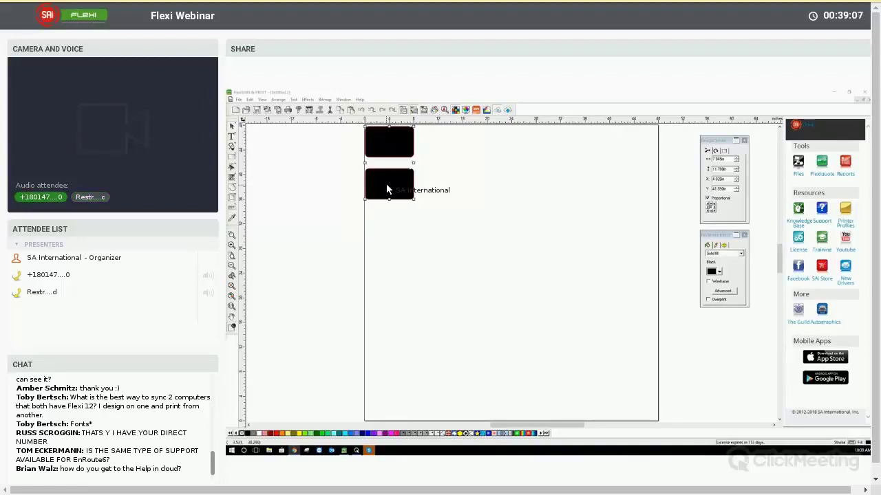
{"action": "left_click_drag", "start_coordinate": [386, 185], "coordinate": [520, 176]}
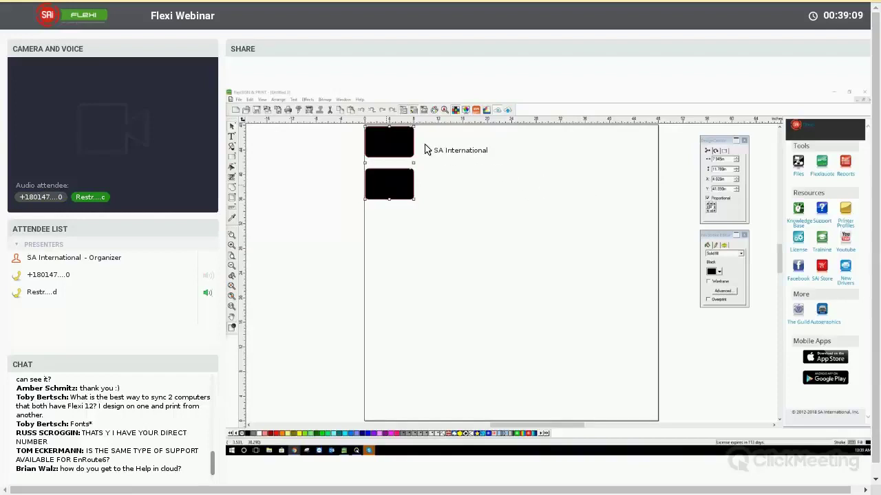
- Examine the font choices available for text, including the list of other fonts
{"action": "left_click", "coordinate": [294, 100]}
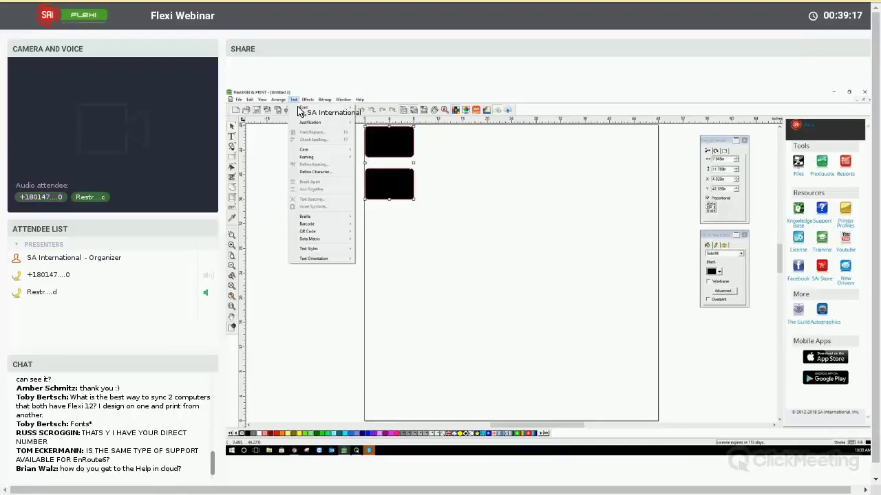
{"action": "mouse_move", "coordinate": [299, 109]}
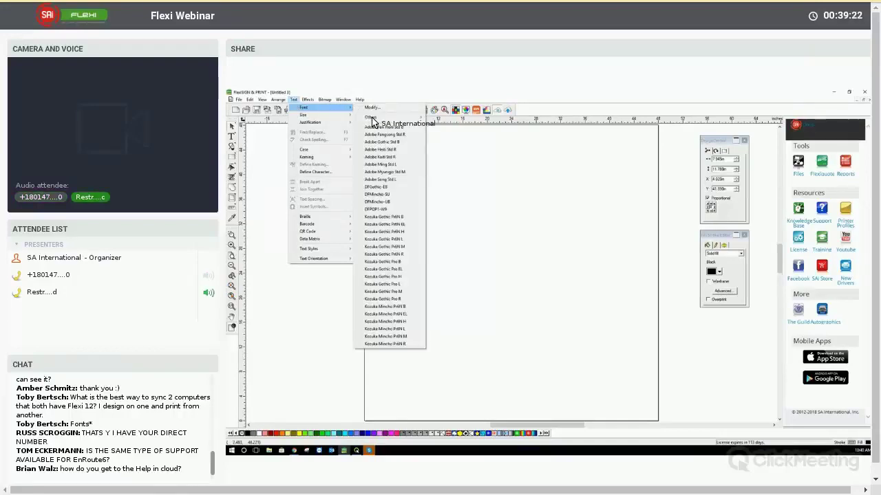
{"action": "mouse_move", "coordinate": [444, 123]}
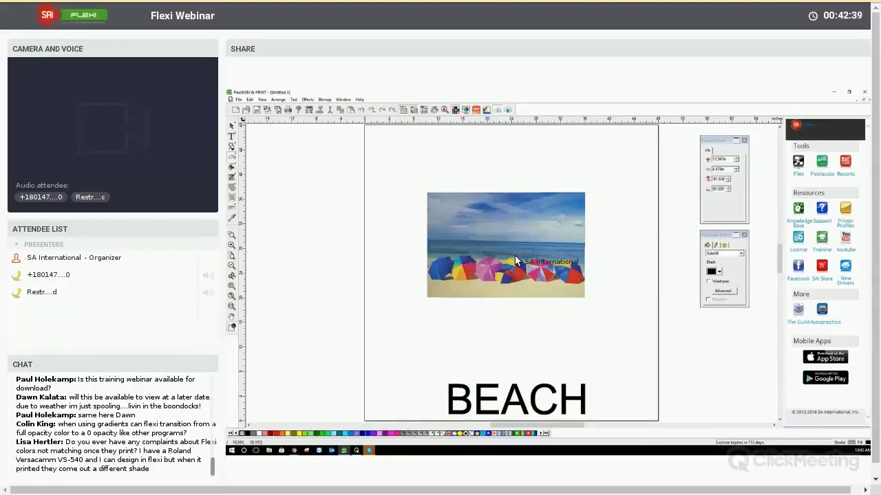
- Draw a black five-pointed star about 15.6 in wide over the beach photo and move it inside the photo's edges
{"action": "left_click", "coordinate": [337, 161]}
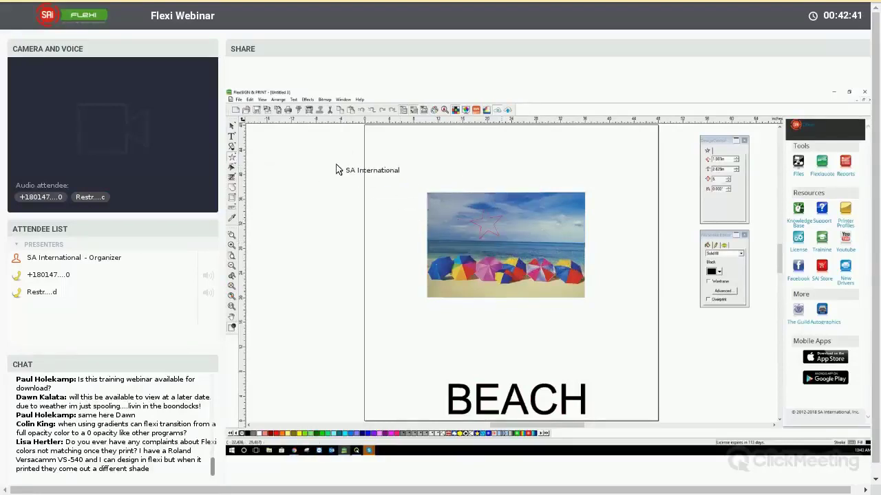
{"action": "left_click_drag", "start_coordinate": [477, 167], "coordinate": [500, 240]}
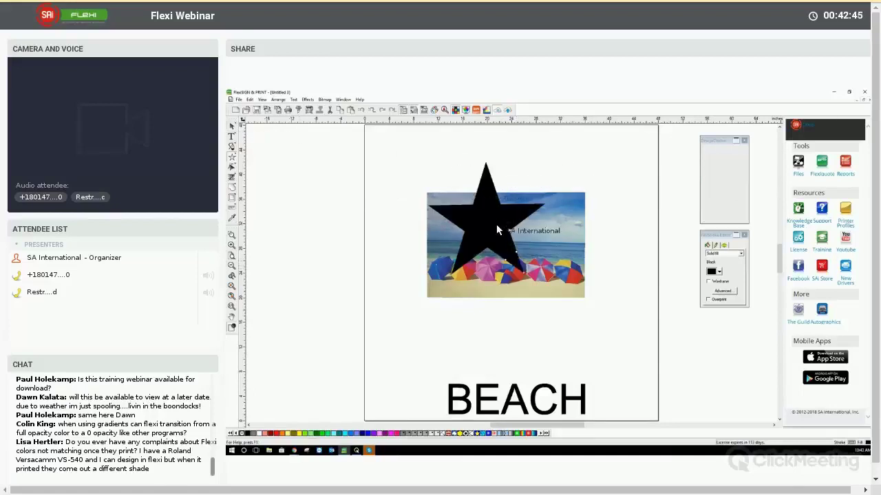
{"action": "left_click", "coordinate": [506, 249]}
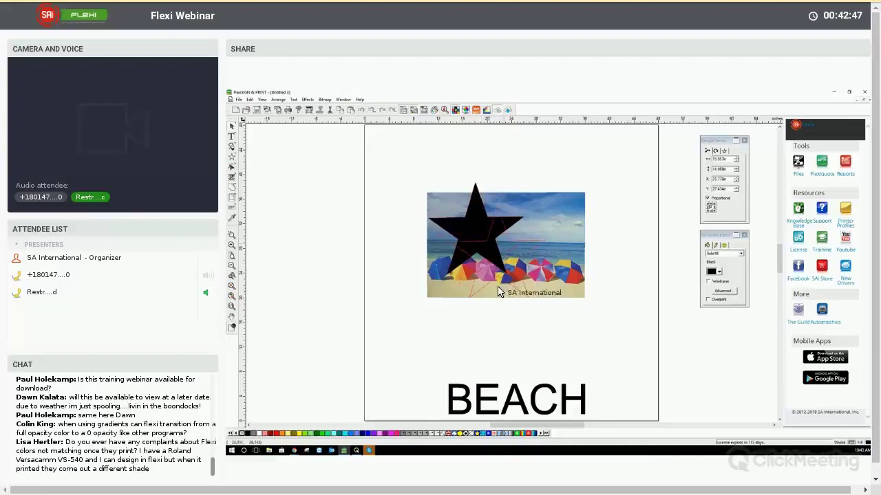
{"action": "left_click_drag", "start_coordinate": [429, 187], "coordinate": [451, 210]}
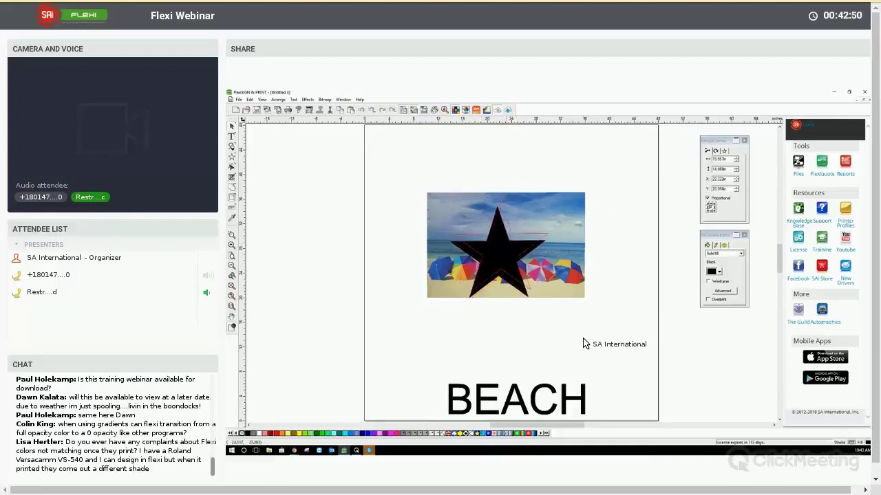
- Select the star together with the beach photo and mask the photo with the star shape
{"action": "left_click", "coordinate": [493, 249]}
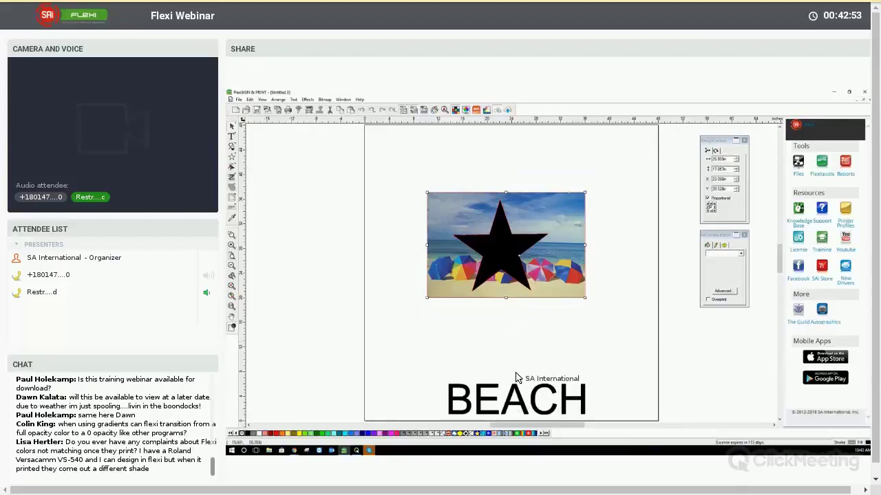
{"action": "right_click", "coordinate": [494, 252]}
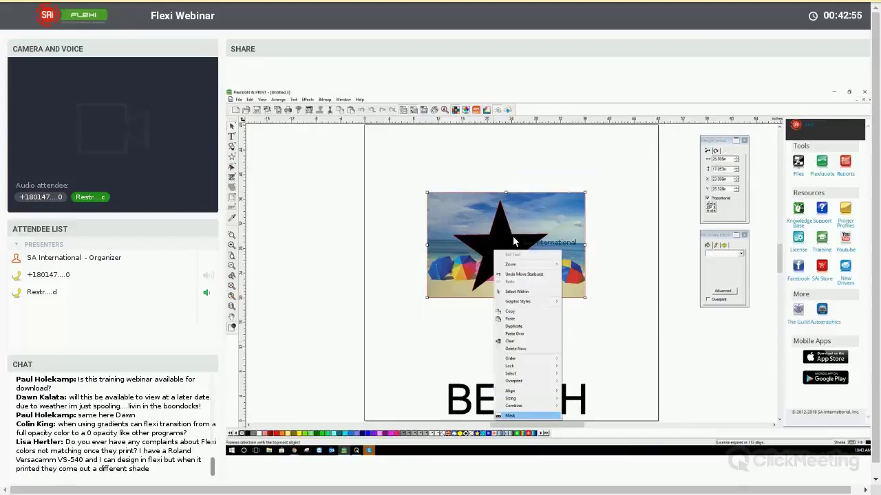
{"action": "left_click", "coordinate": [510, 415]}
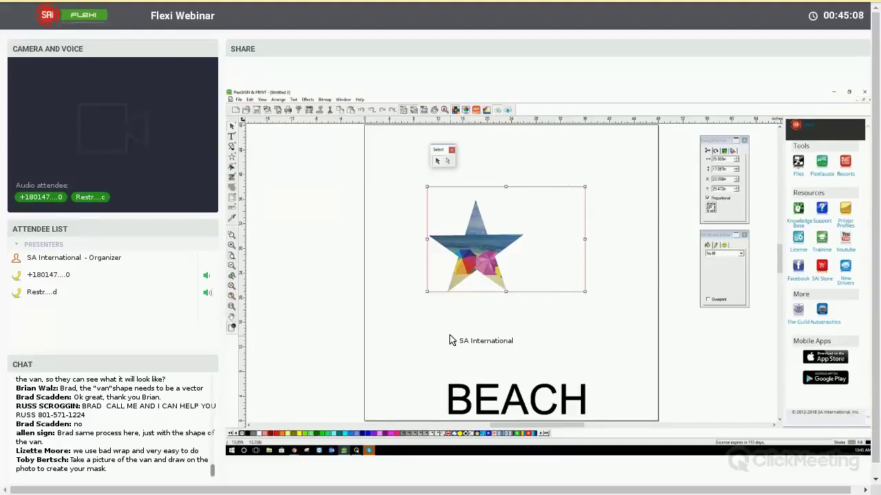
- Exit the design program without saving the document containing the beach photo
{"action": "left_click_drag", "start_coordinate": [450, 340], "coordinate": [263, 270]}
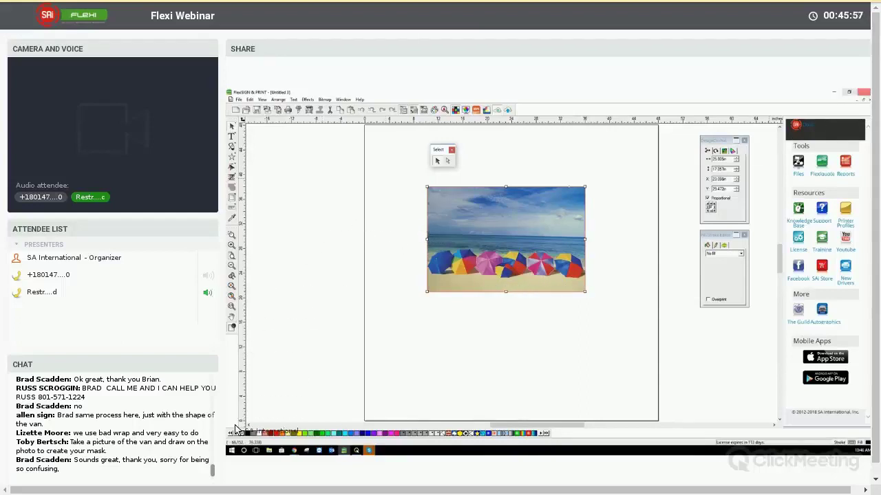
{"action": "key", "text": "alt+F4"}
{"action": "key", "text": "n"}
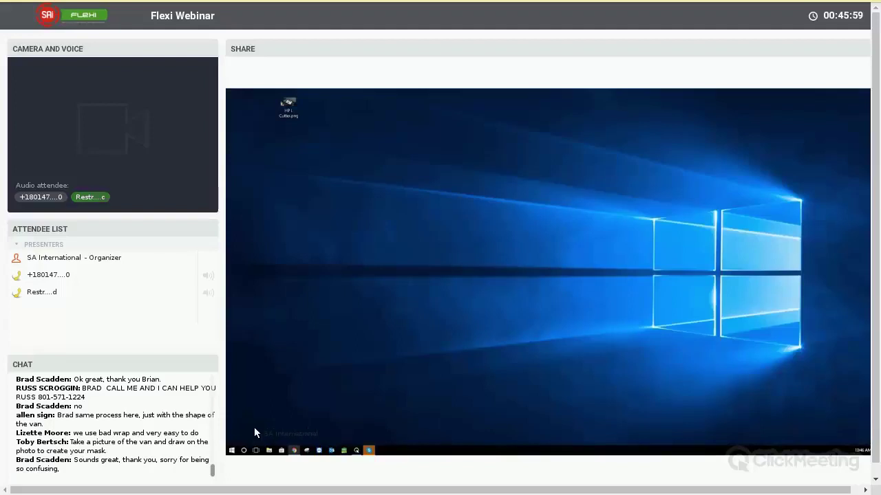
- Switch to Preference Manager from the SP4 SAi Production Suite program group
{"action": "key", "text": "super"}
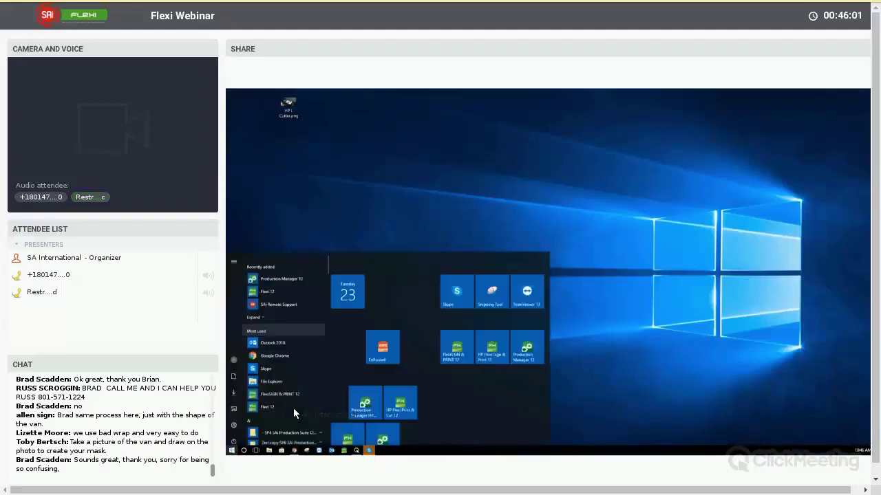
{"action": "left_click", "coordinate": [295, 413]}
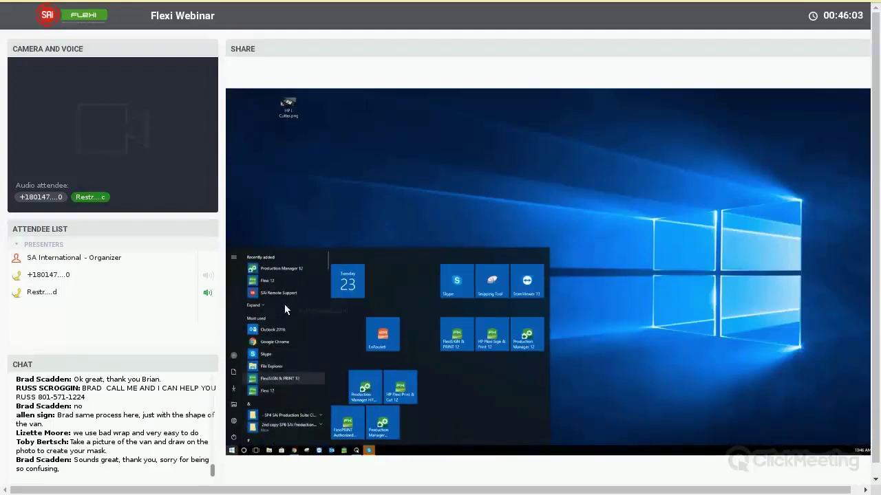
{"action": "scroll", "coordinate": [300, 313], "scroll_direction": "down", "scroll_amount": 3}
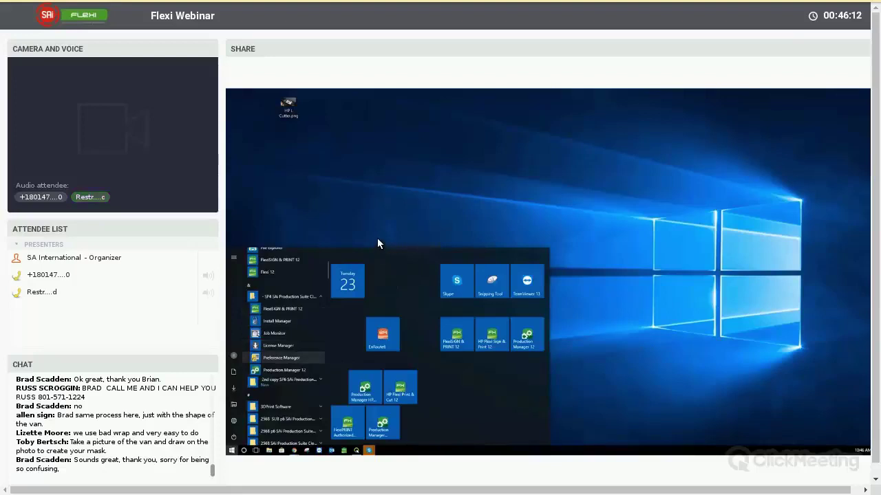
{"action": "left_click", "coordinate": [231, 218]}
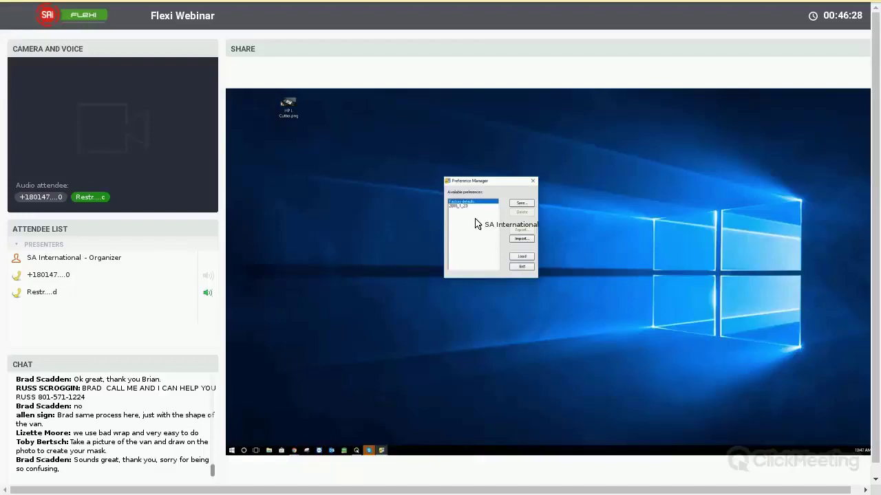
- Save the current preferences as a new set named "Custom"
{"action": "key", "text": "alt+s"}
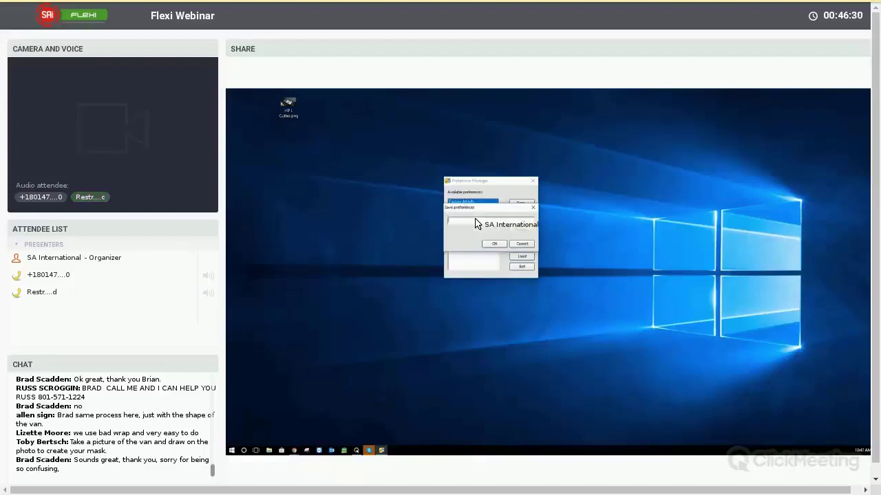
{"action": "type", "text": "Custom"}
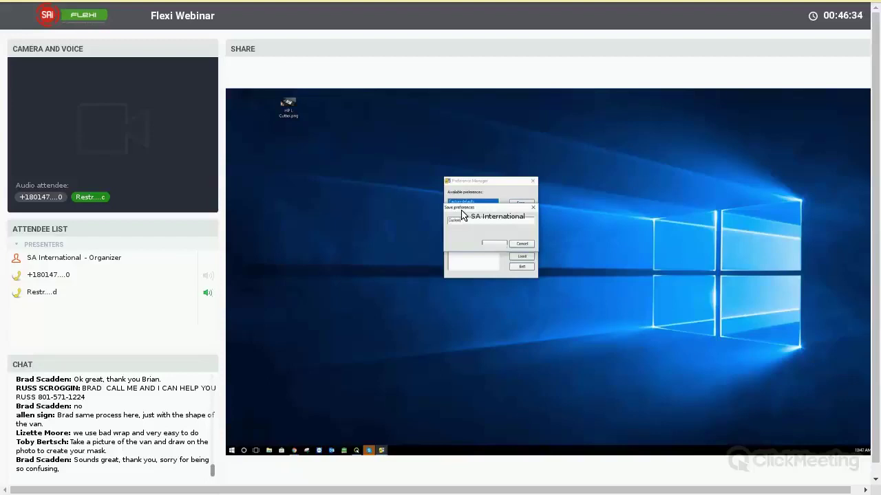
{"action": "key", "text": "Return"}
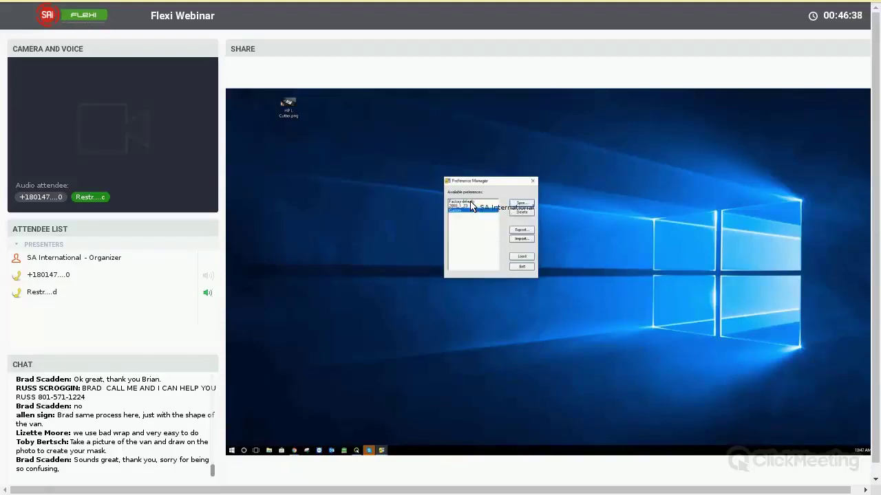
- Load the Factory defaults preference set
{"action": "left_click", "coordinate": [471, 202]}
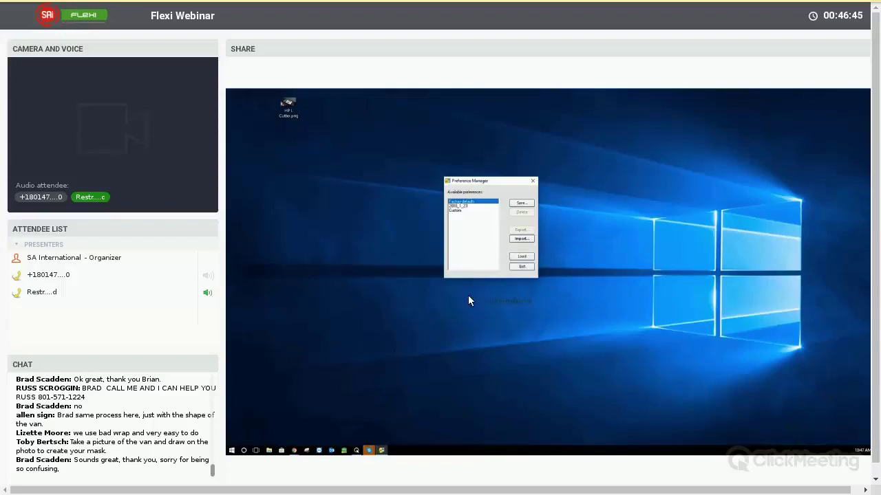
{"action": "left_click", "coordinate": [522, 256]}
{"action": "key", "text": "Return"}
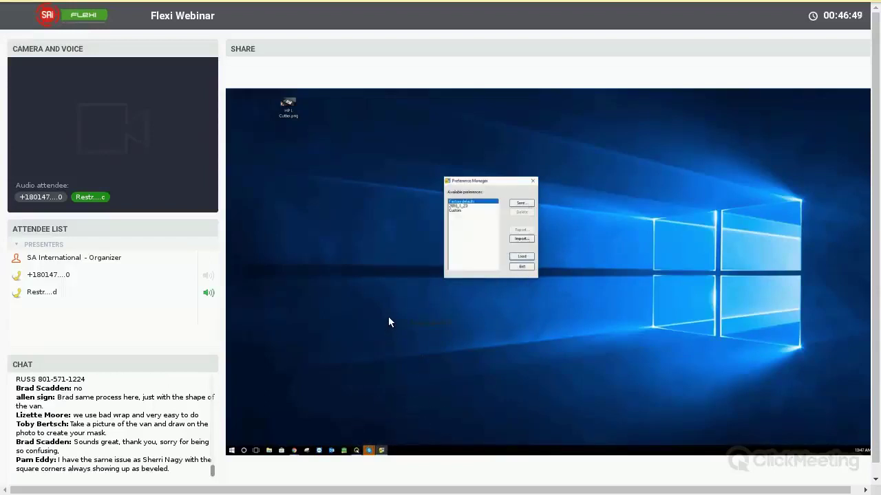
{"action": "left_click", "coordinate": [389, 317]}
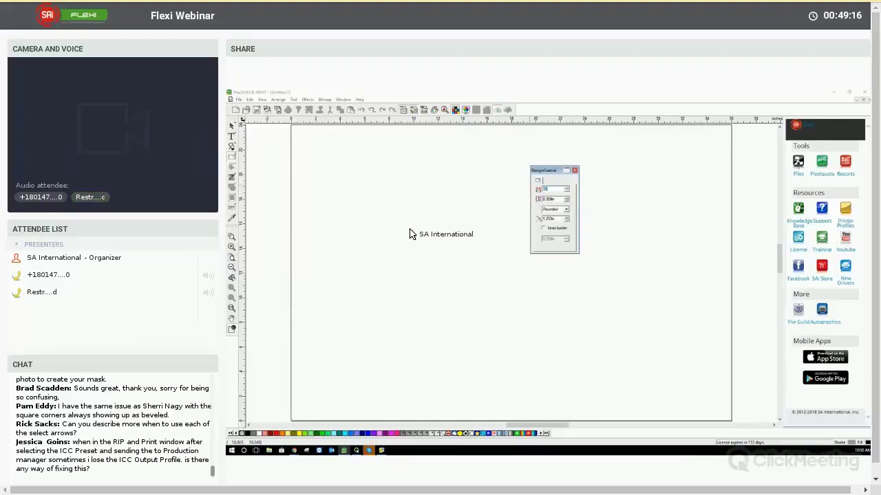
- Set the new rounded rectangle's size to 10 in wide by 10 in high
{"action": "key", "text": "Tab"}
{"action": "type", "text": "10"}
{"action": "left_click", "coordinate": [378, 232]}
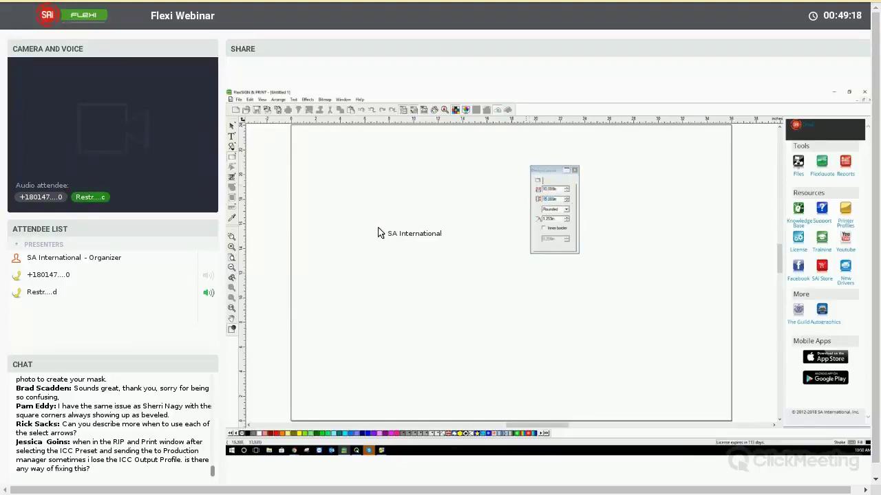